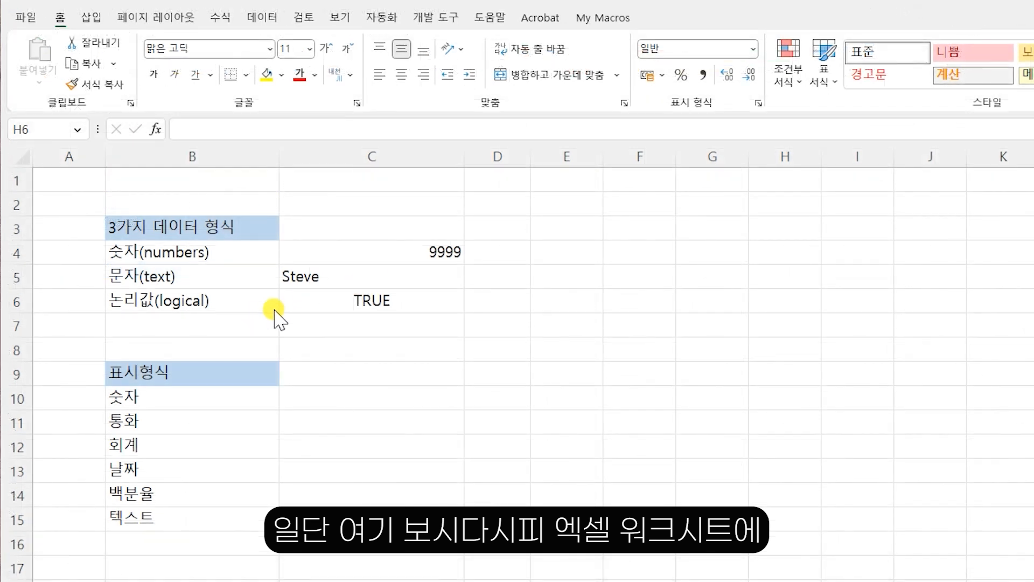
# Step: Examine the number, text and logical data type examples and their labels in B4:C6
pyautogui.click(253, 259)
pyautogui.moveTo(253, 259); pyautogui.dragTo(355, 316)
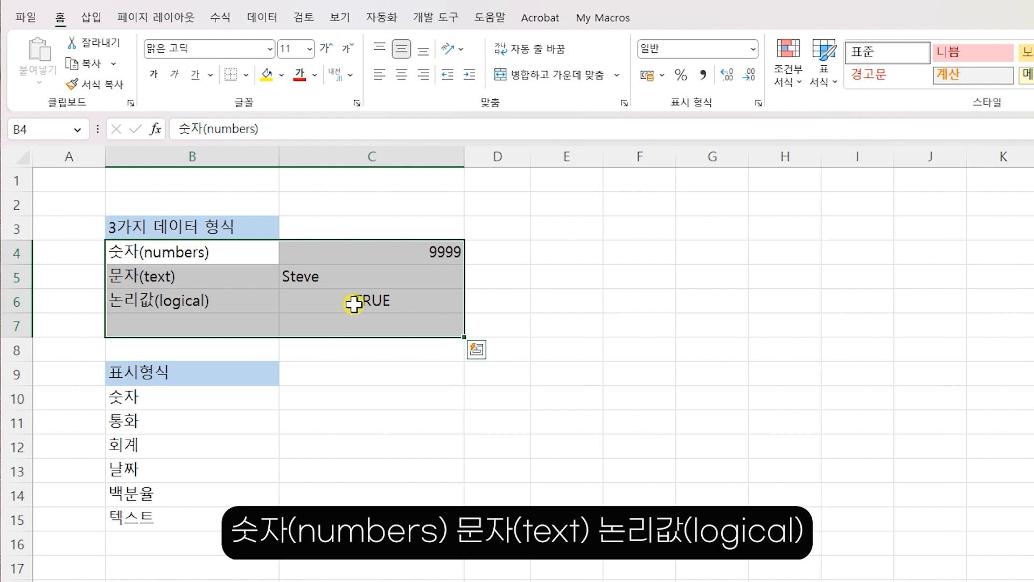
pyautogui.click(275, 277)
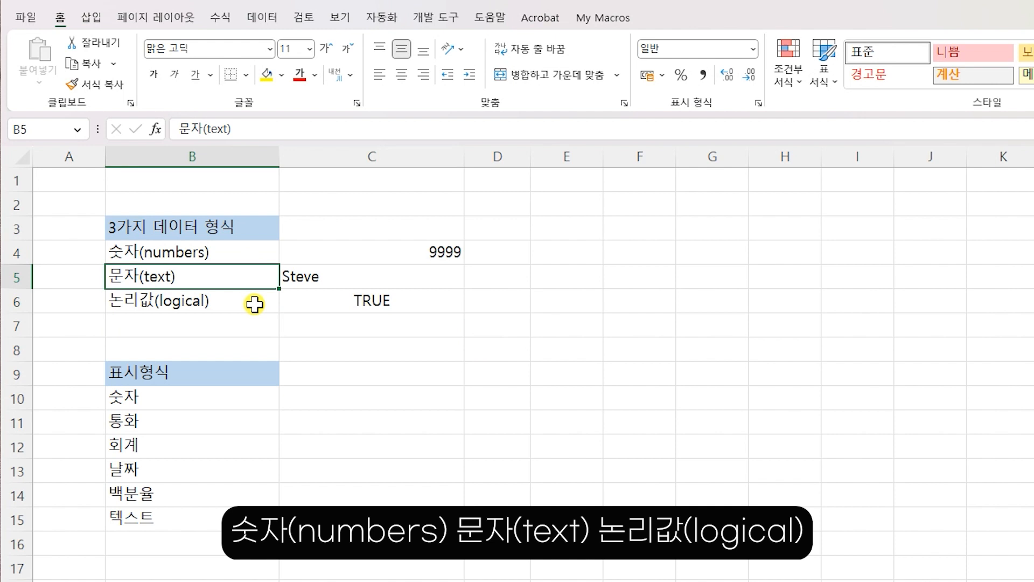
pyautogui.click(255, 304)
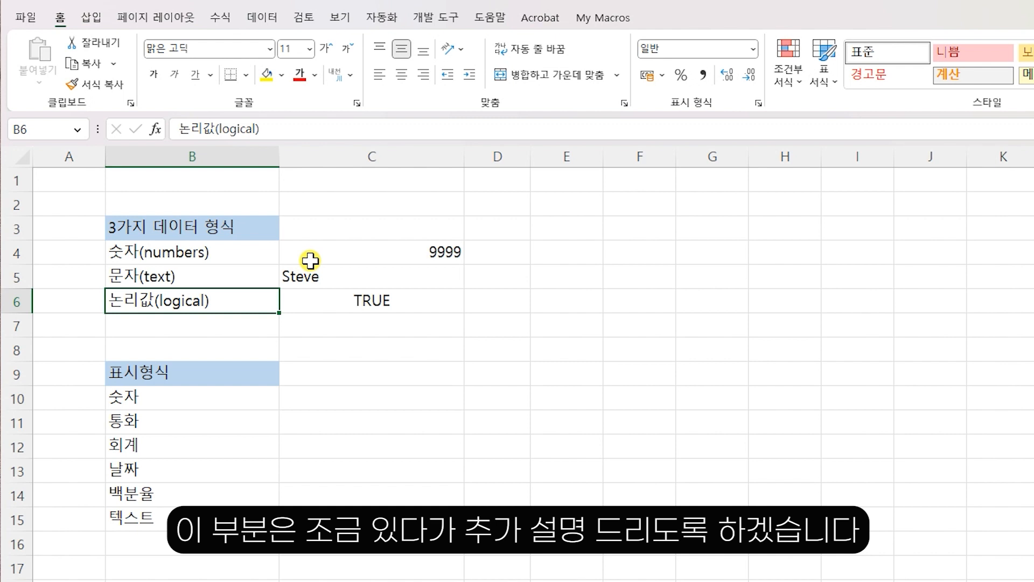
pyautogui.press('Up')
pyautogui.press('Up')
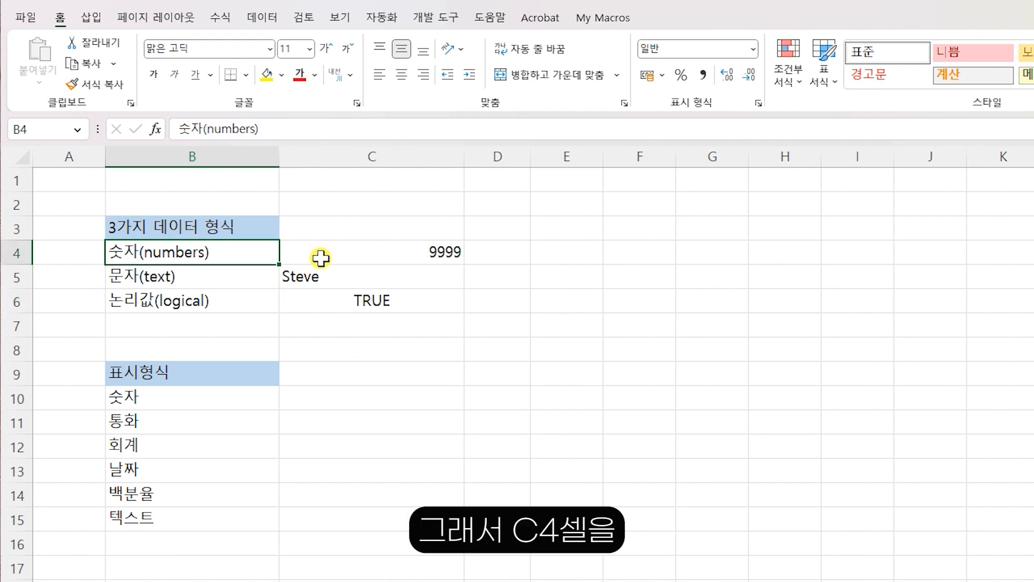
pyautogui.click(322, 257)
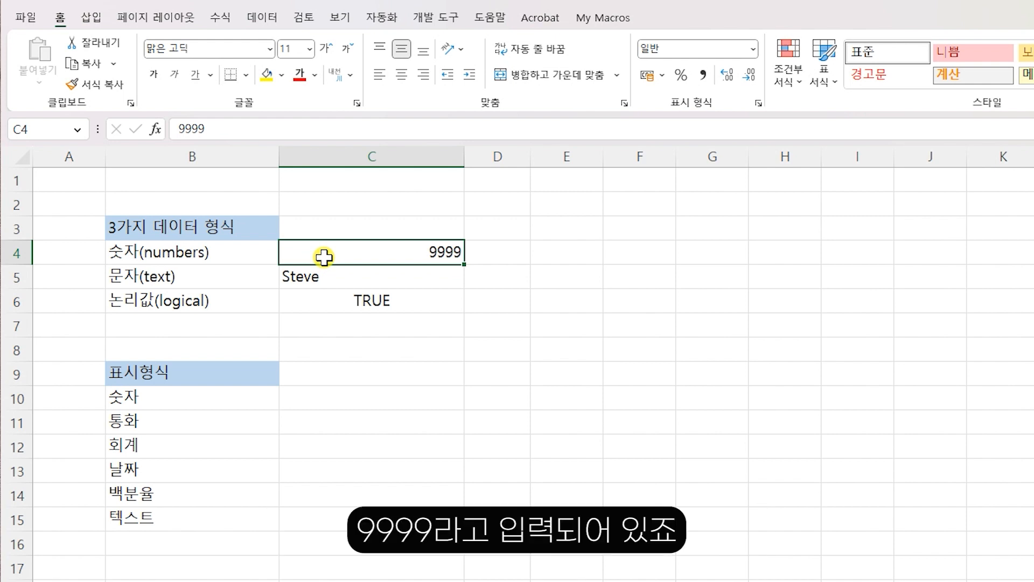
pyautogui.click(339, 281)
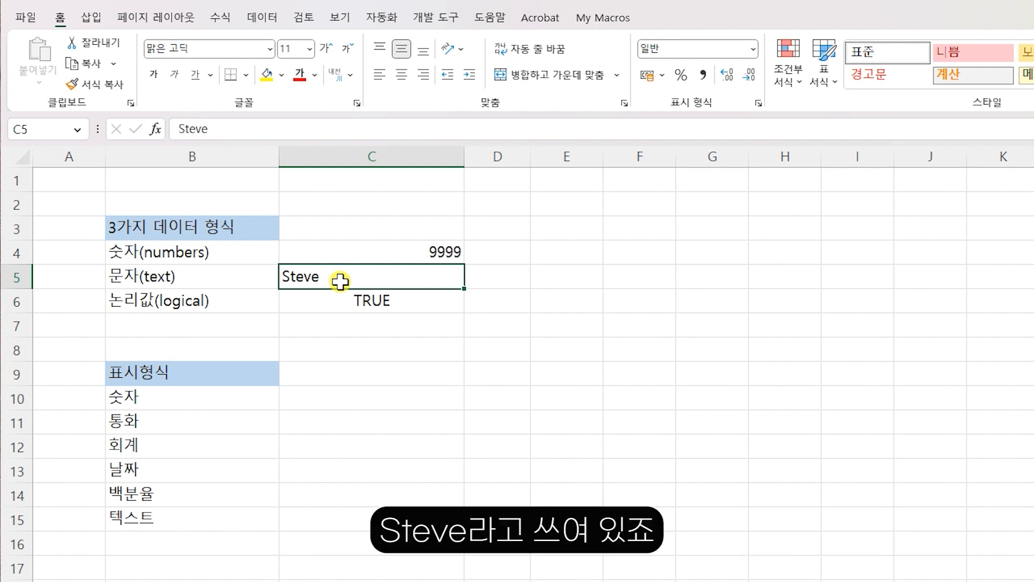
pyautogui.click(359, 296)
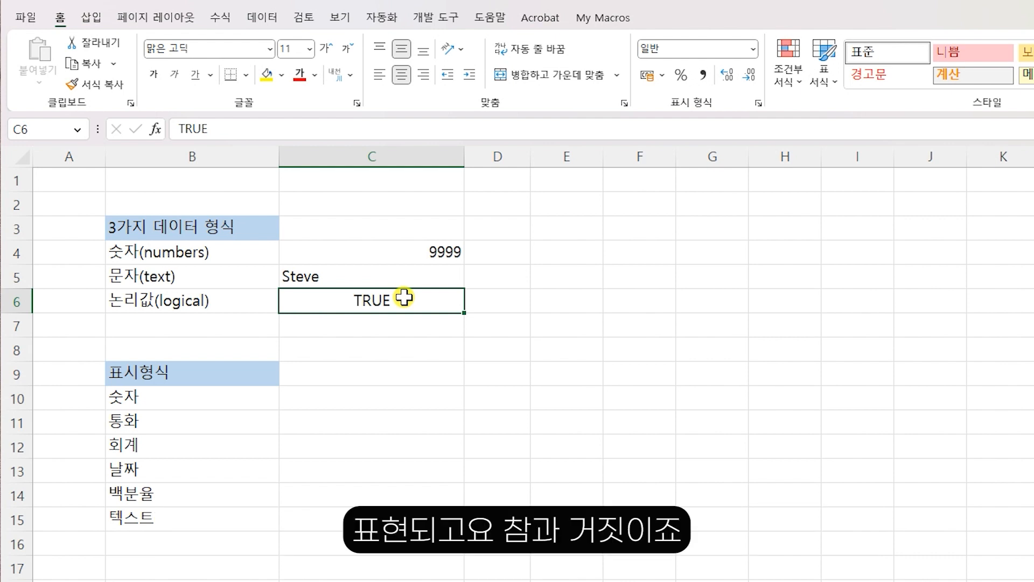
# Step: Enter 3 in cell E6 and 2 in cell F6 as values for comparison
pyautogui.click(559, 305)
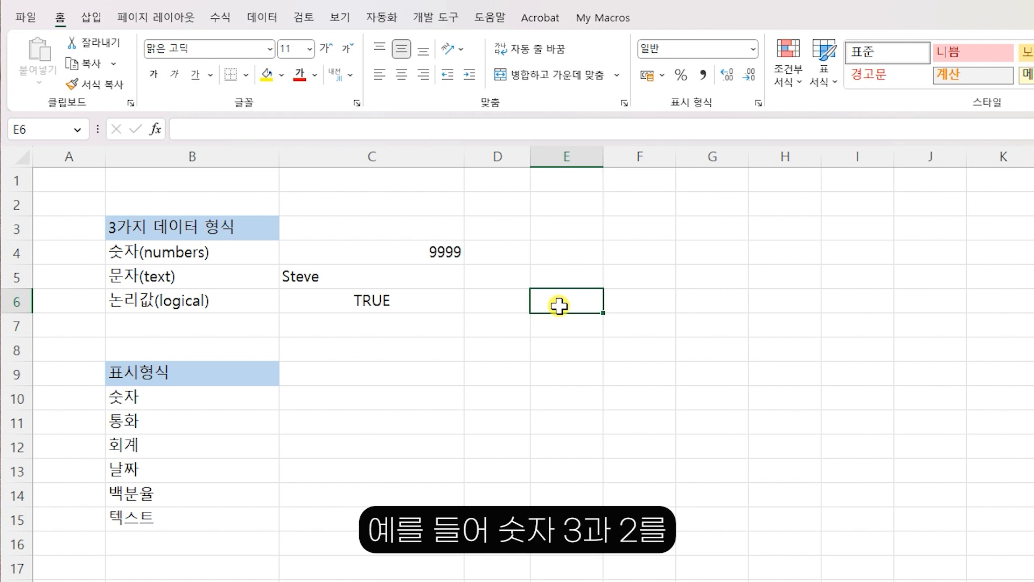
pyautogui.write('3')
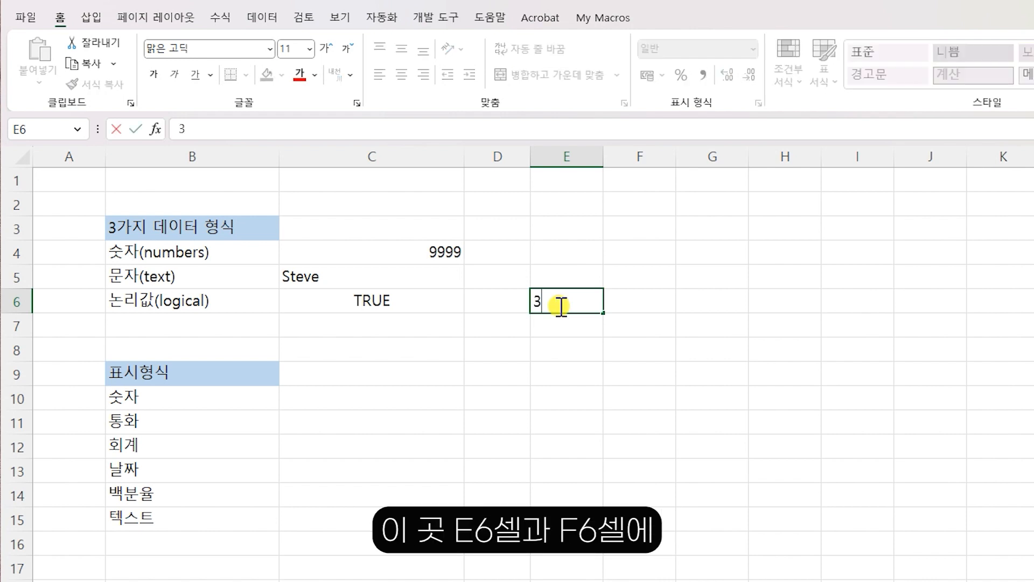
pyautogui.press('Tab')
pyautogui.write('2')
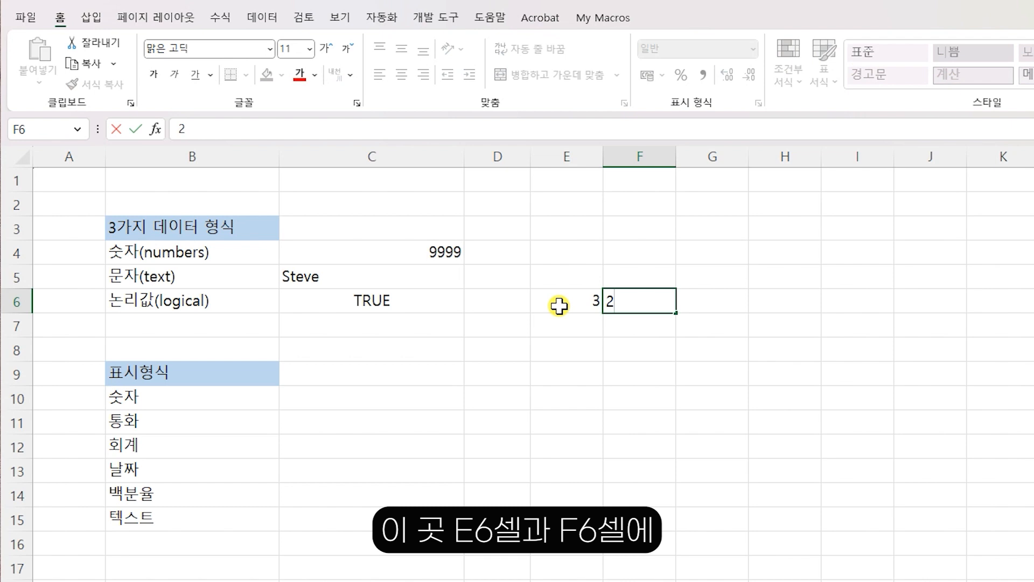
pyautogui.press('Return')
# Step: Replace the content of C6 with the formula =E6=F6 to compare the two numbers
pyautogui.click(559, 306)
pyautogui.press('Left')
pyautogui.press('Left')
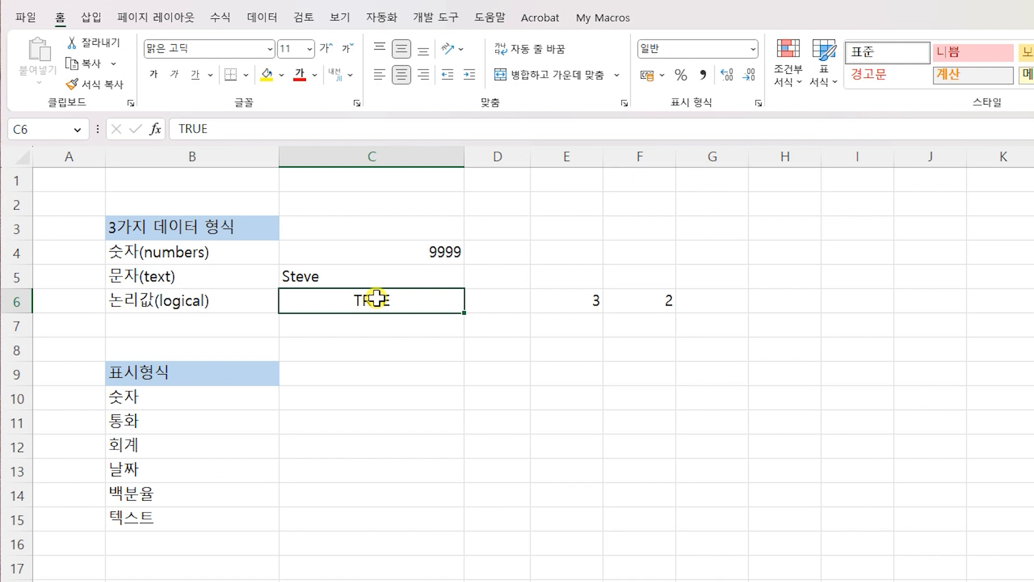
pyautogui.write('=')
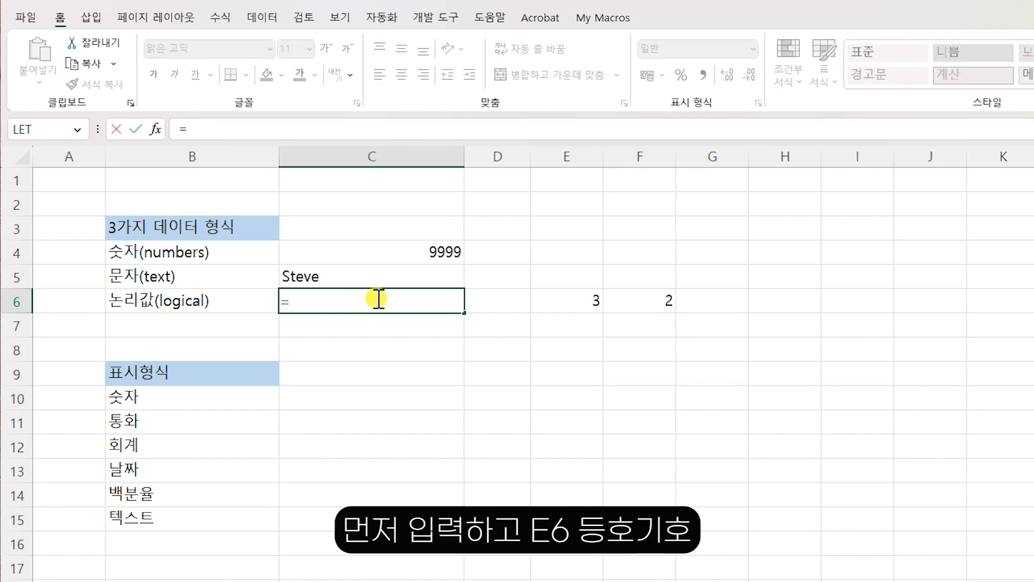
pyautogui.click(547, 303)
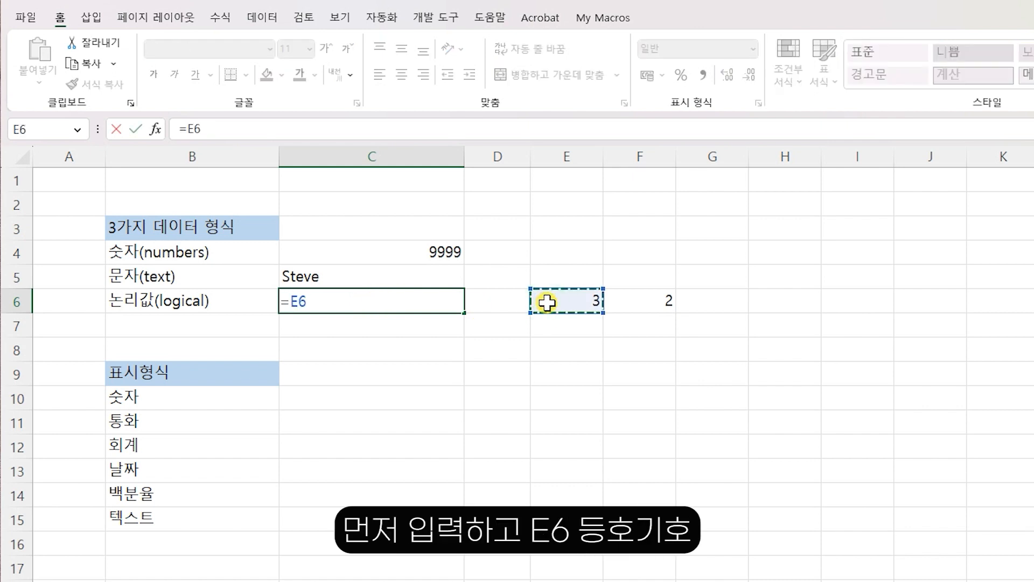
pyautogui.write('=')
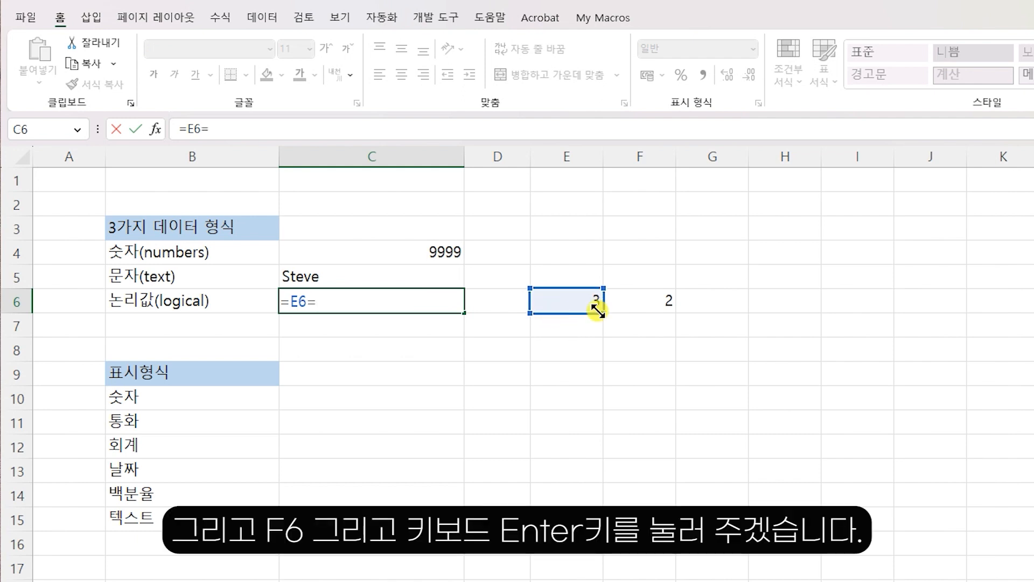
pyautogui.click(653, 305)
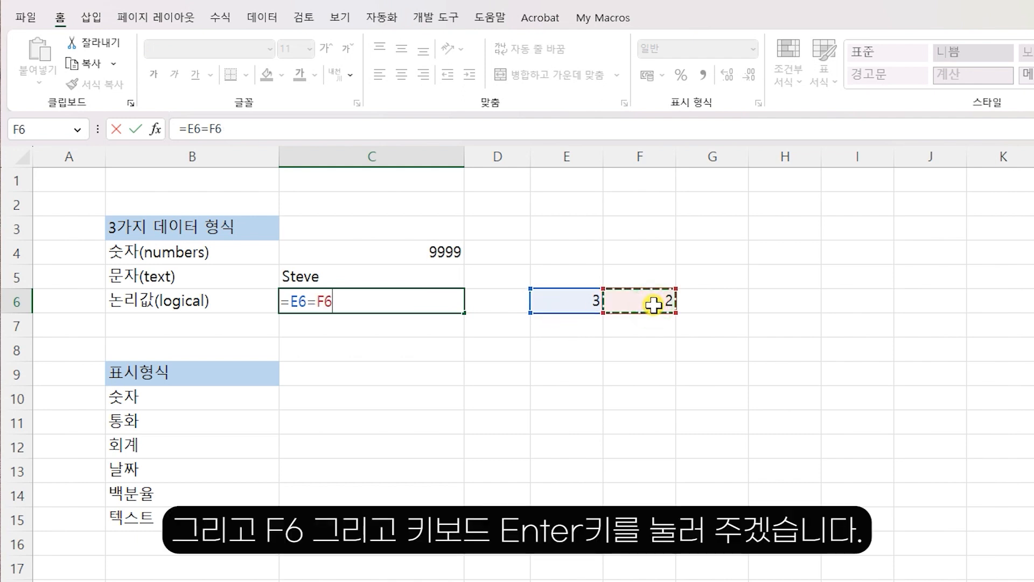
pyautogui.press('Return')
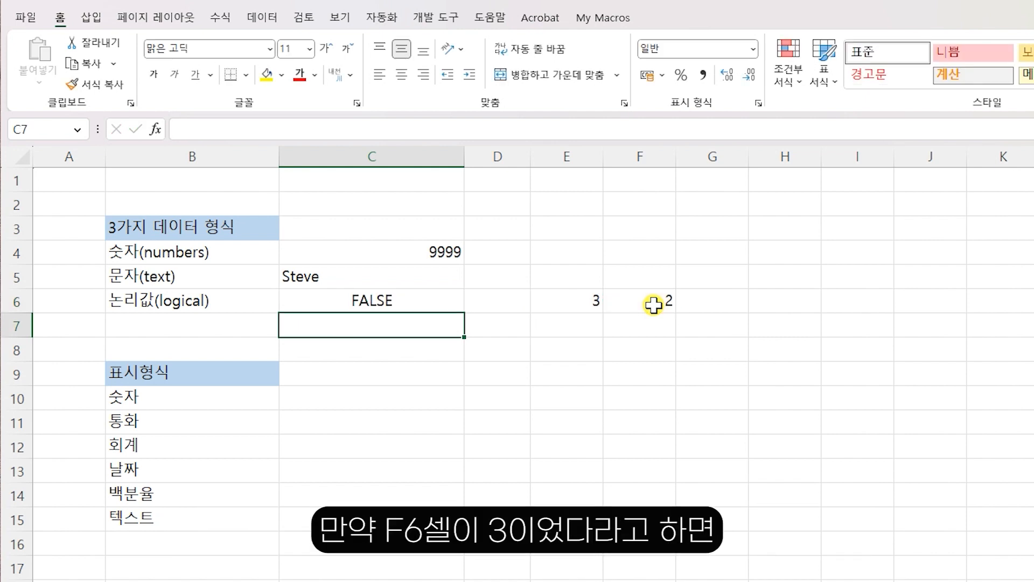
# Step: Change the value in F6 to 3 and look over the logical and text examples again
pyautogui.click(654, 305)
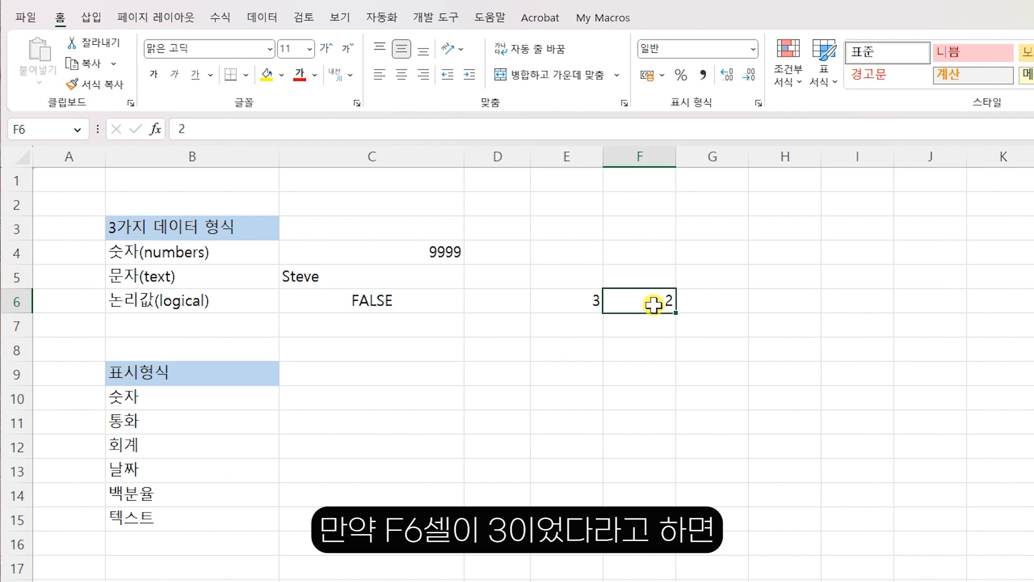
pyautogui.write('3')
pyautogui.press('Return')
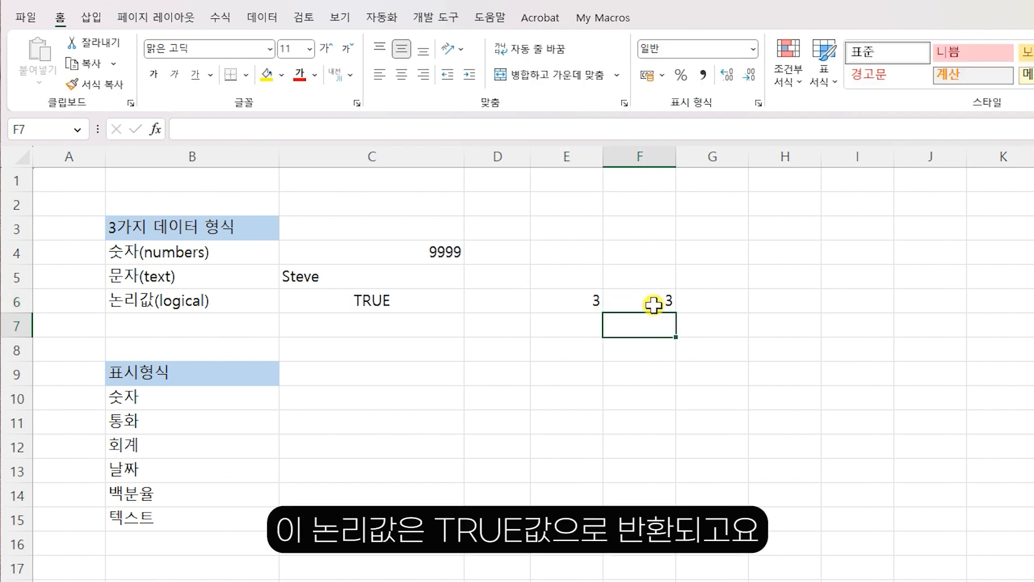
pyautogui.press('Up')
pyautogui.press('Left')
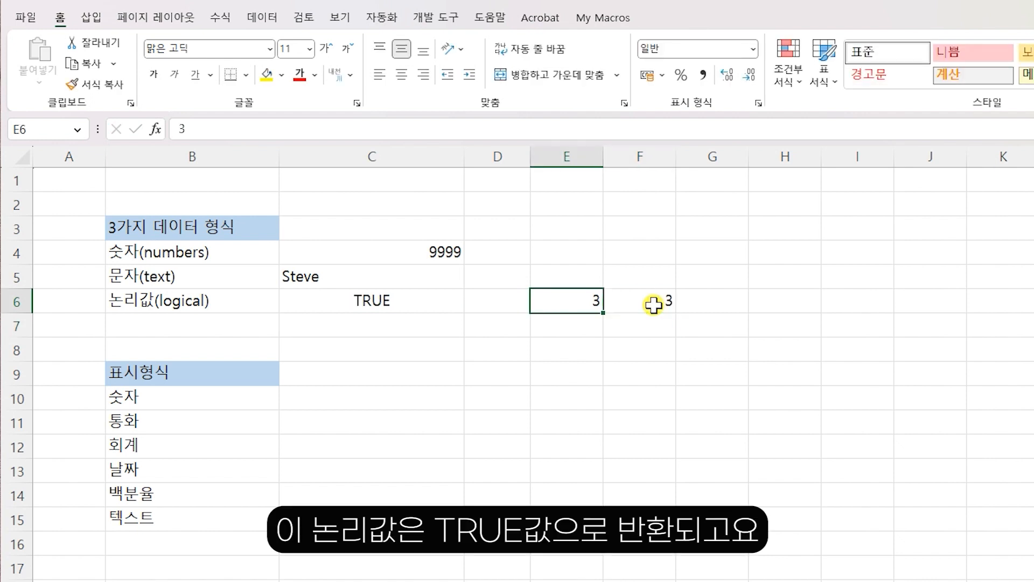
pyautogui.press('Down')
pyautogui.press('Left')
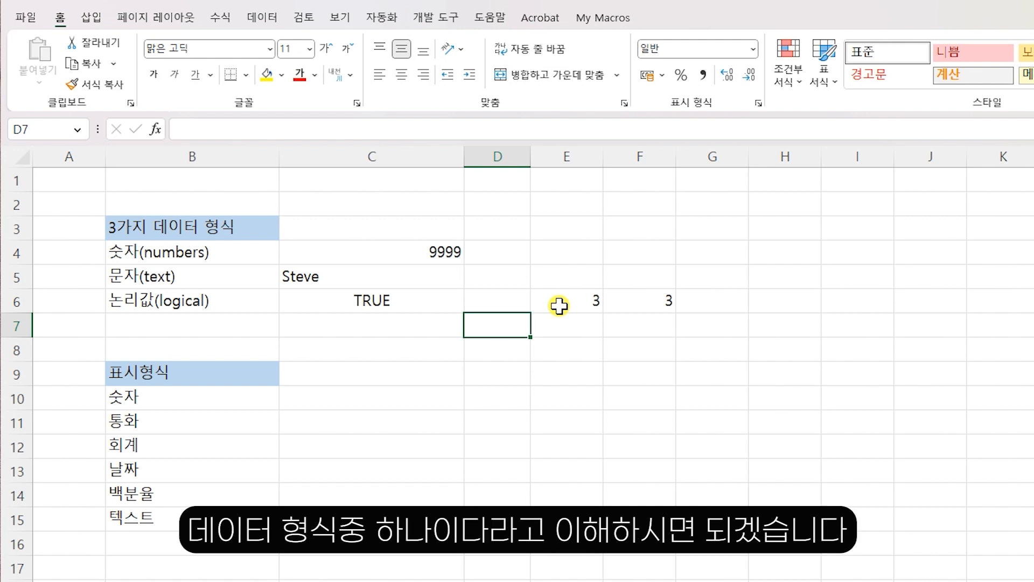
pyautogui.click(384, 275)
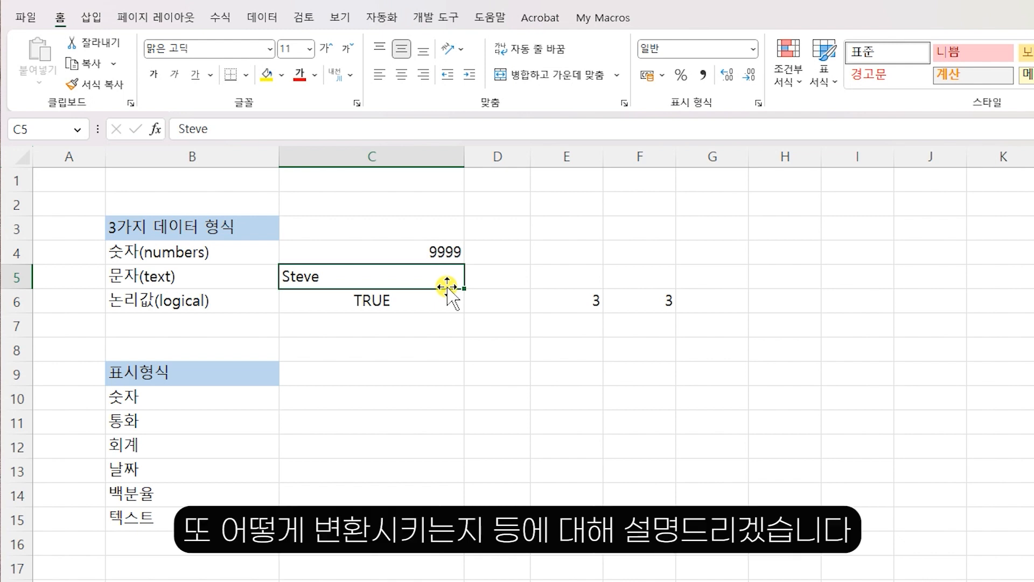
# Step: Enter the number 2023.5 in cell C10, beside the 숫자 label
pyautogui.click(339, 392)
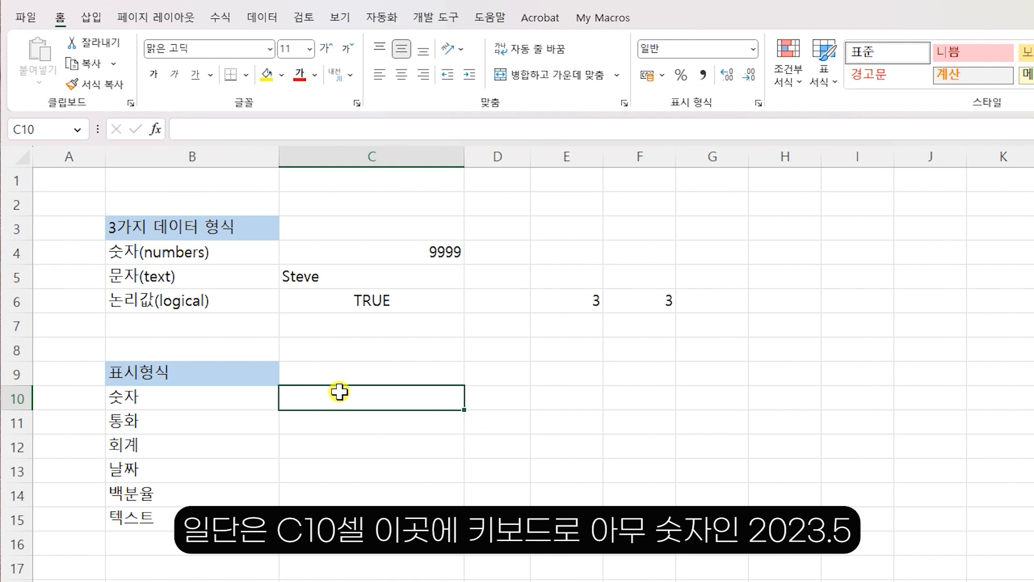
pyautogui.write('2023.5')
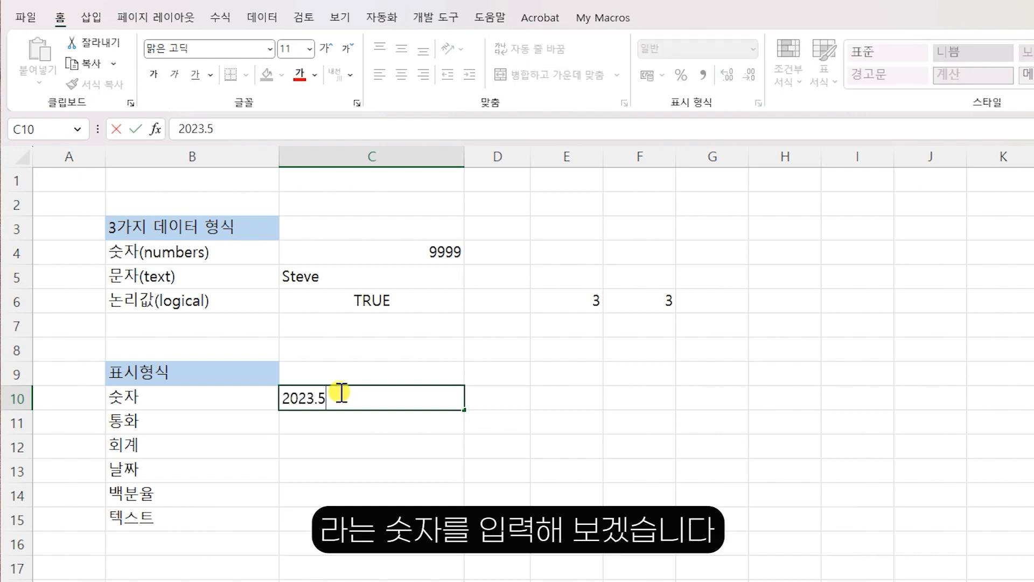
pyautogui.press('Return')
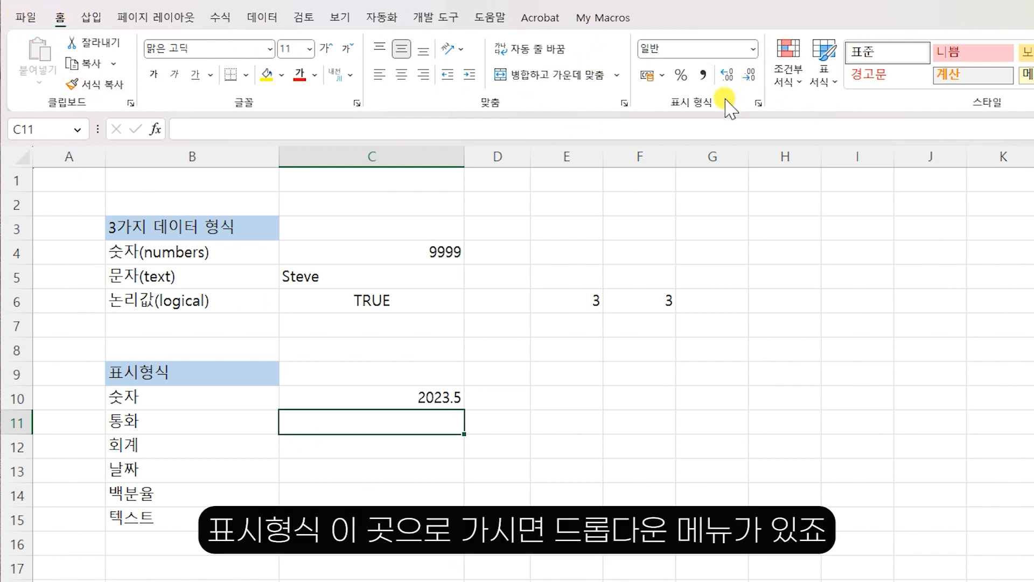
# Step: Inspect the list of available number formats and check the format assigned to cells such as I14 and F16
pyautogui.click(753, 49)
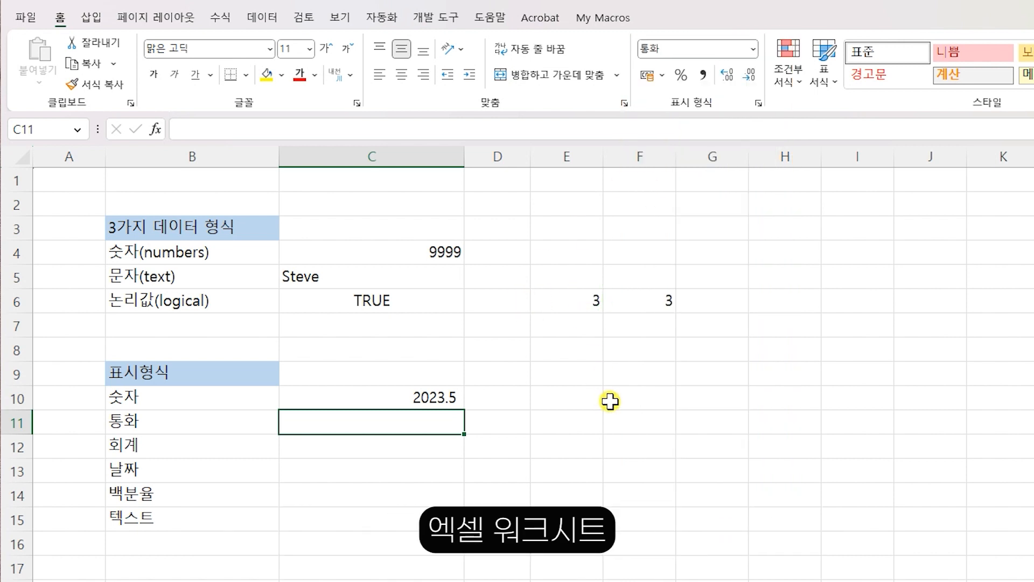
pyautogui.click(619, 421)
pyautogui.click(825, 491)
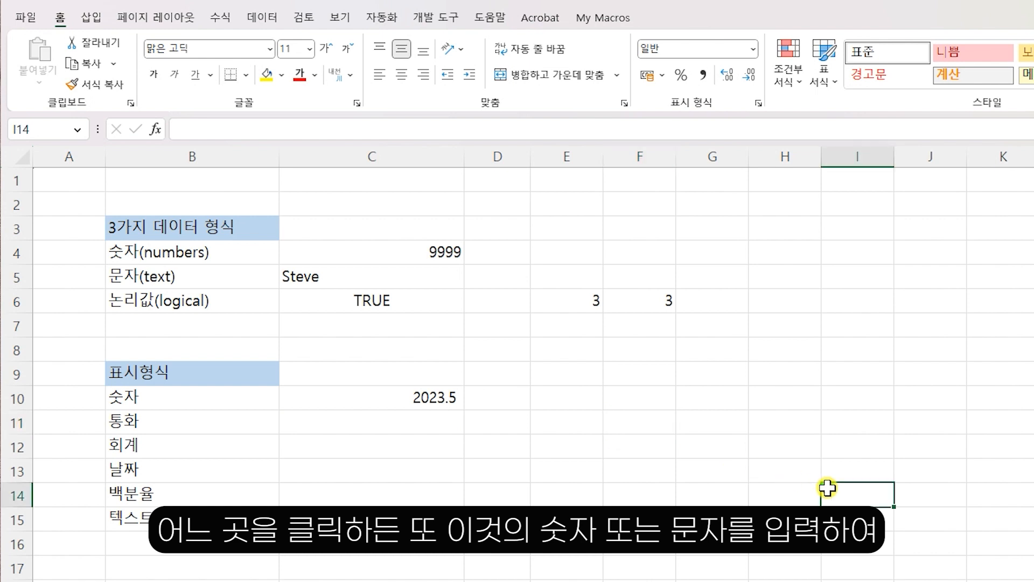
pyautogui.click(640, 544)
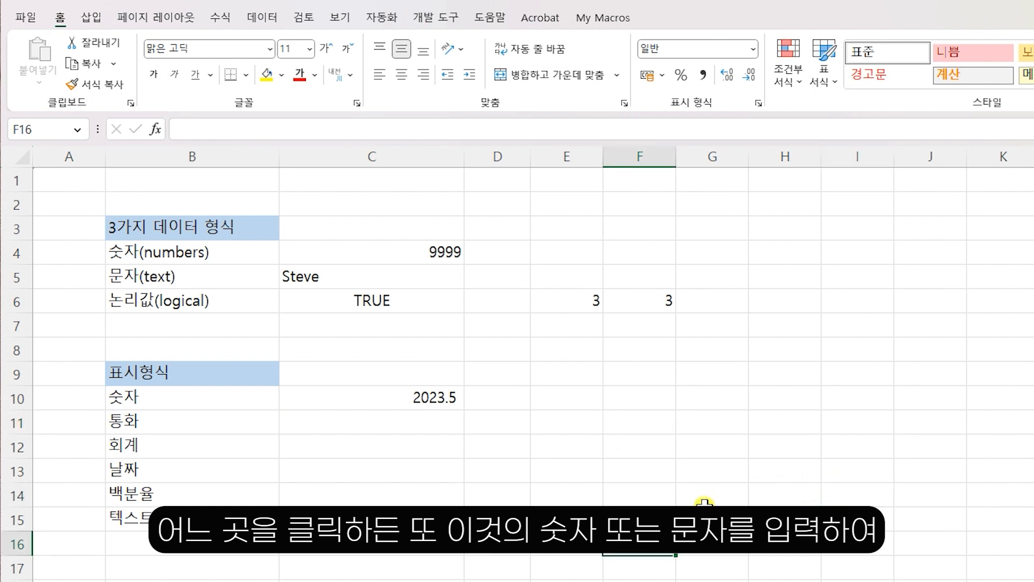
pyautogui.press('Down')
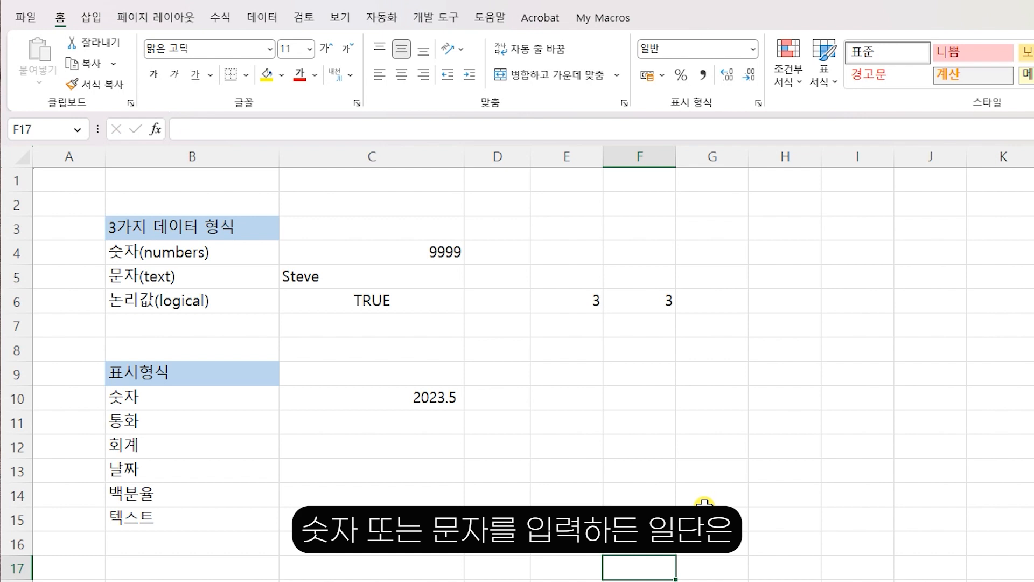
pyautogui.press('Up')
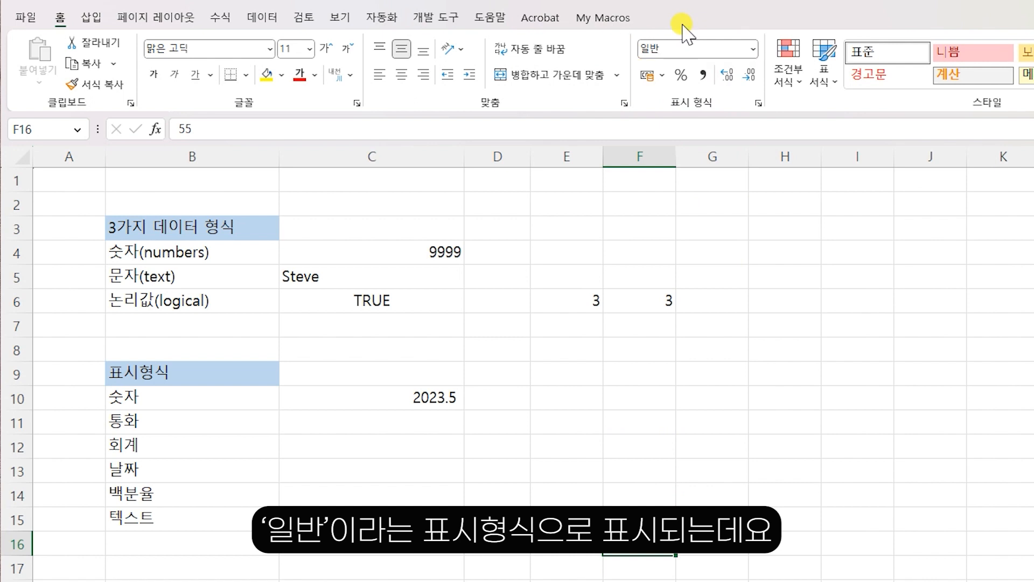
pyautogui.click(752, 49)
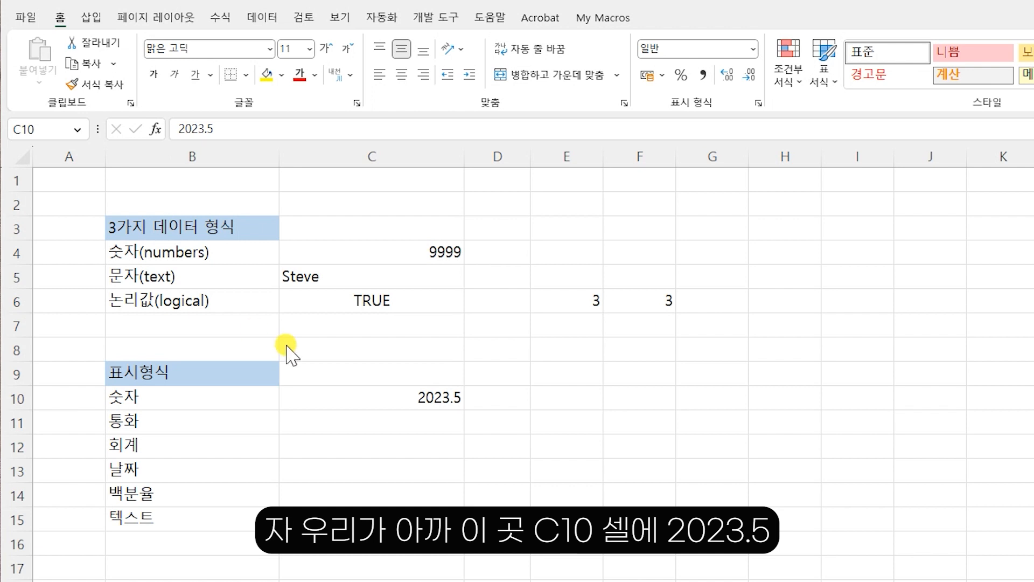
# Step: Apply the 숫자 (Number) display format to the value in C10
pyautogui.click(439, 403)
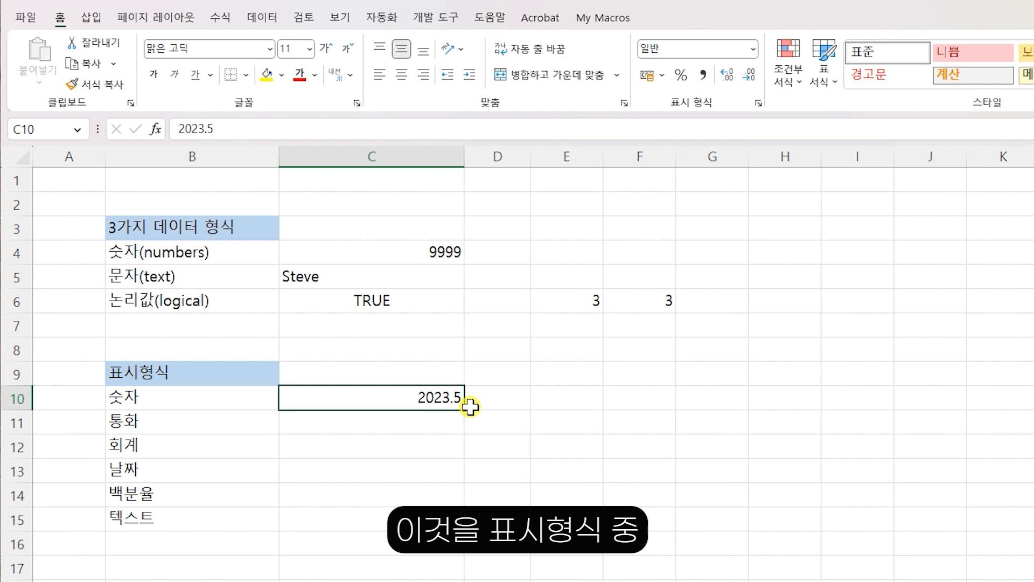
pyautogui.click(754, 49)
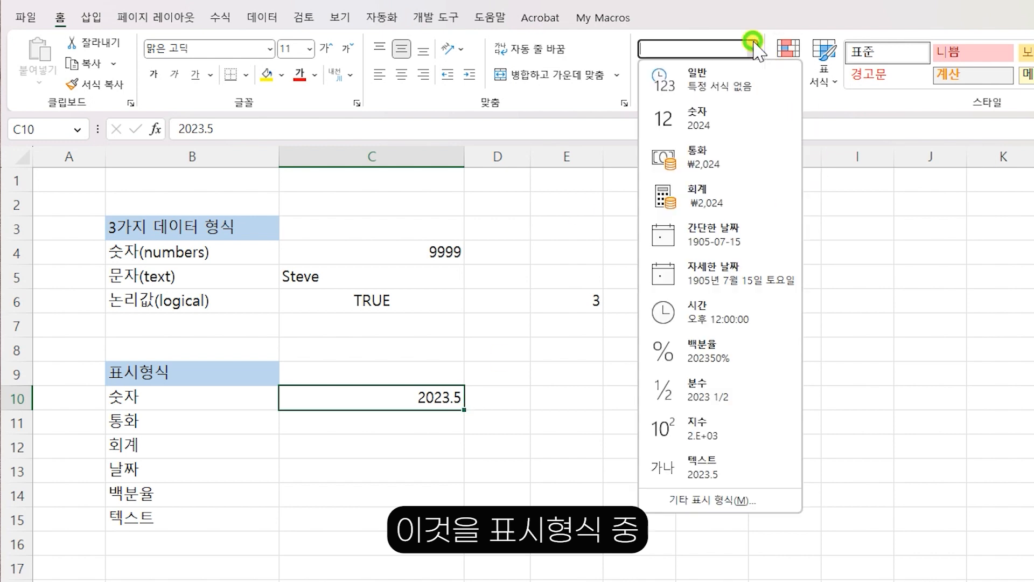
pyautogui.click(757, 119)
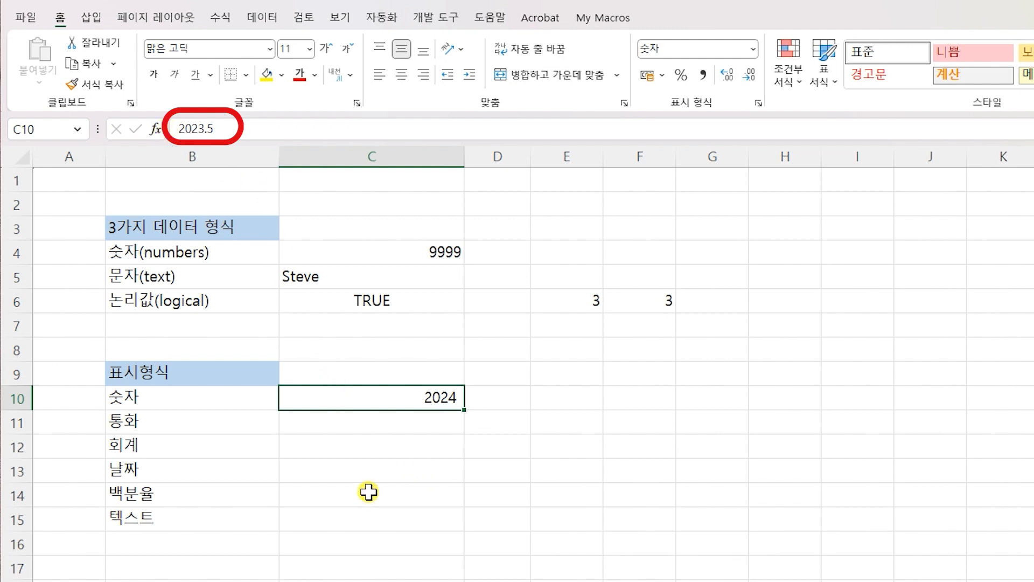
# Step: Copy cell C10 into C11, the cell beside the 통화 label
pyautogui.hotkey('ctrl', 'c')
pyautogui.press('Down')
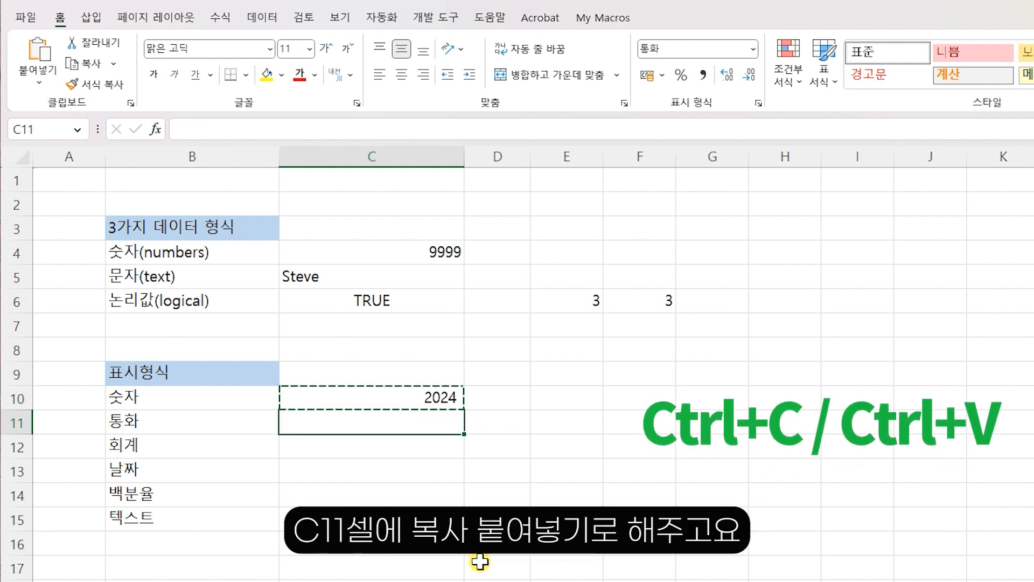
pyautogui.hotkey('ctrl', 'v')
pyautogui.press('Escape')
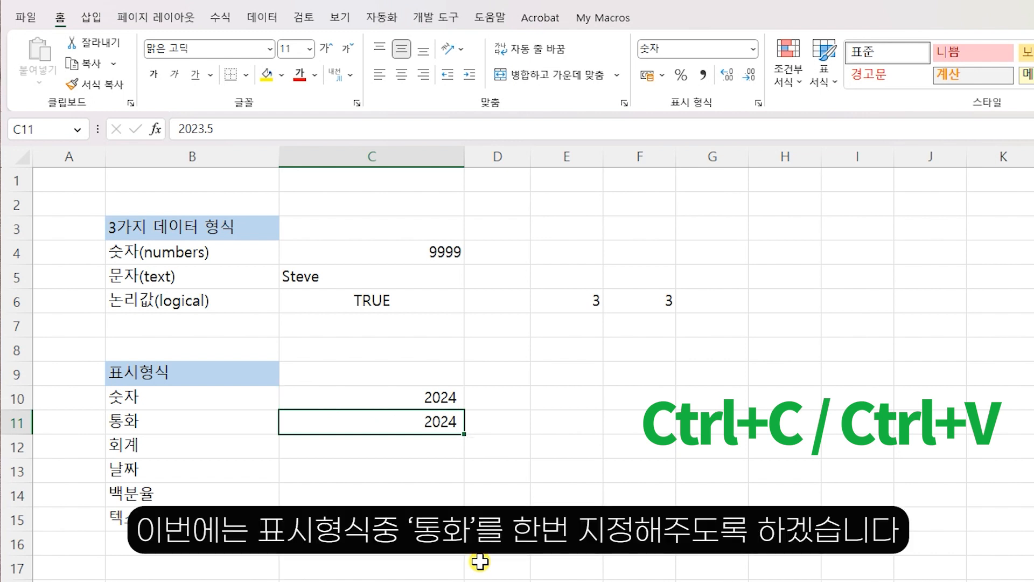
# Step: Apply the 통화 (Currency) format to C11 and copy that cell into C12, beside the 회계 label
pyautogui.click(753, 50)
pyautogui.click(727, 167)
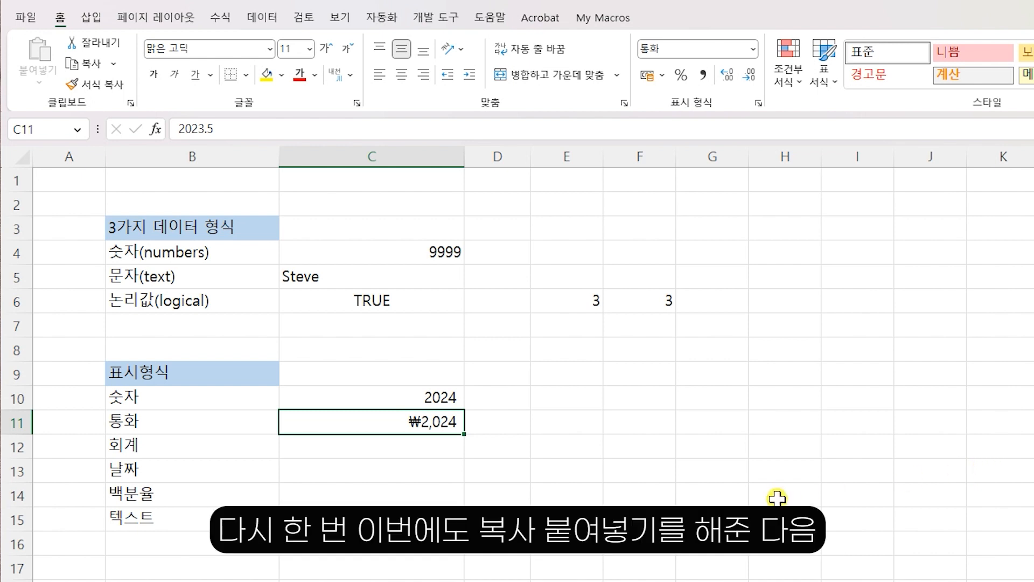
pyautogui.hotkey('ctrl', 'c')
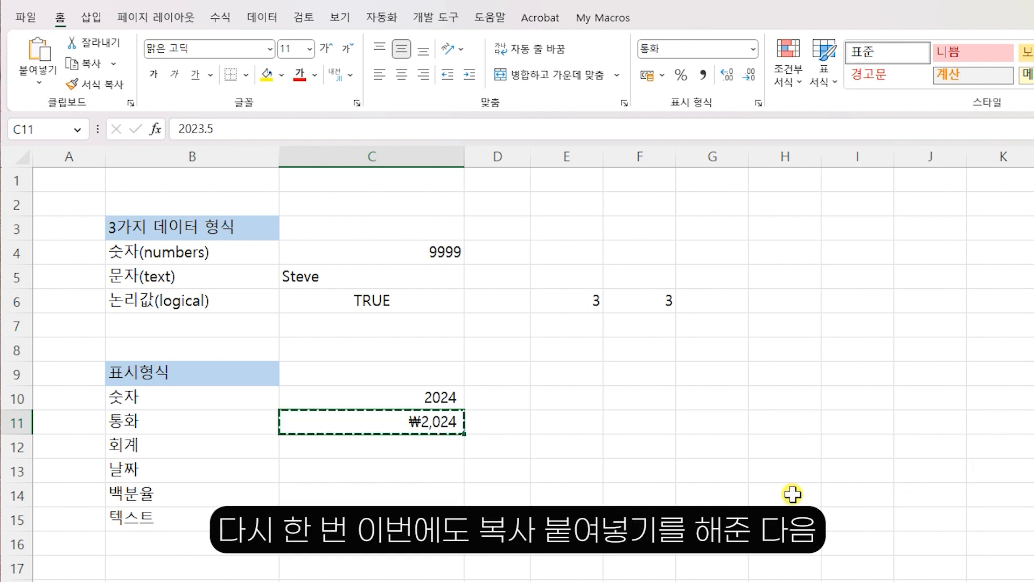
pyautogui.press('Down')
pyautogui.hotkey('ctrl', 'v')
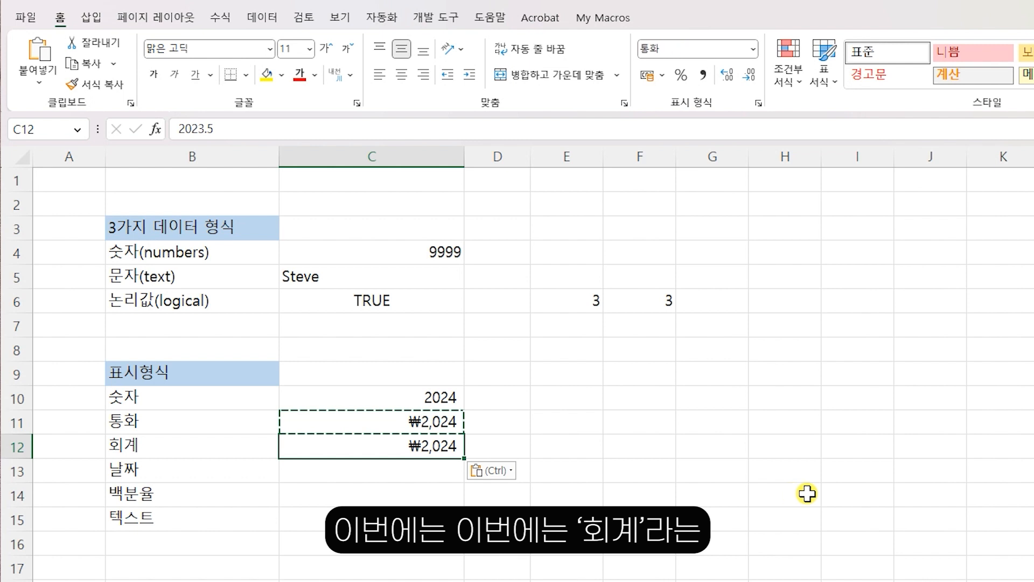
pyautogui.press('Escape')
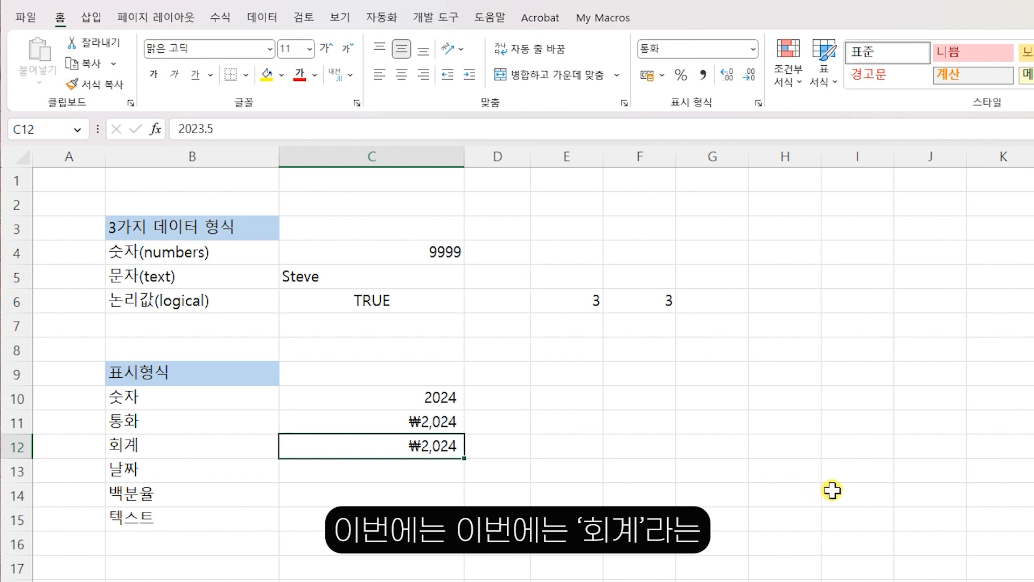
# Step: Apply the 회계 (Accounting) format to C12 and check the currency symbol choices offered for it
pyautogui.click(753, 49)
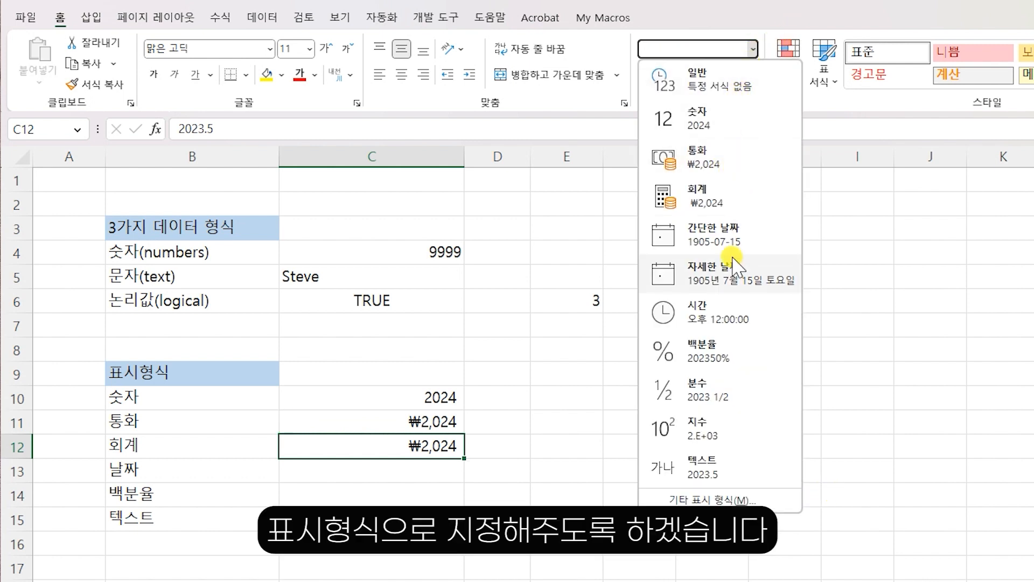
pyautogui.click(734, 202)
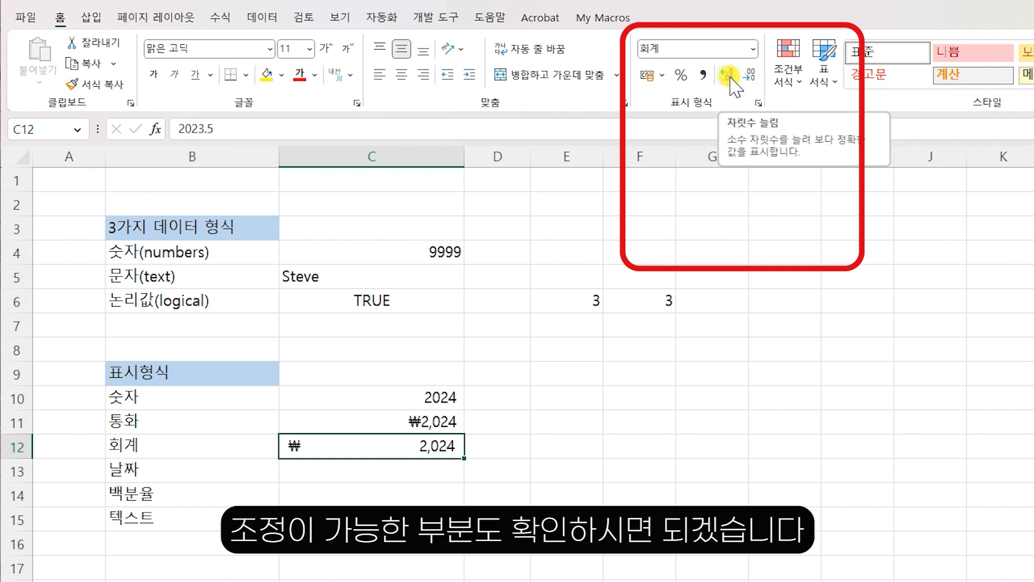
pyautogui.click(662, 75)
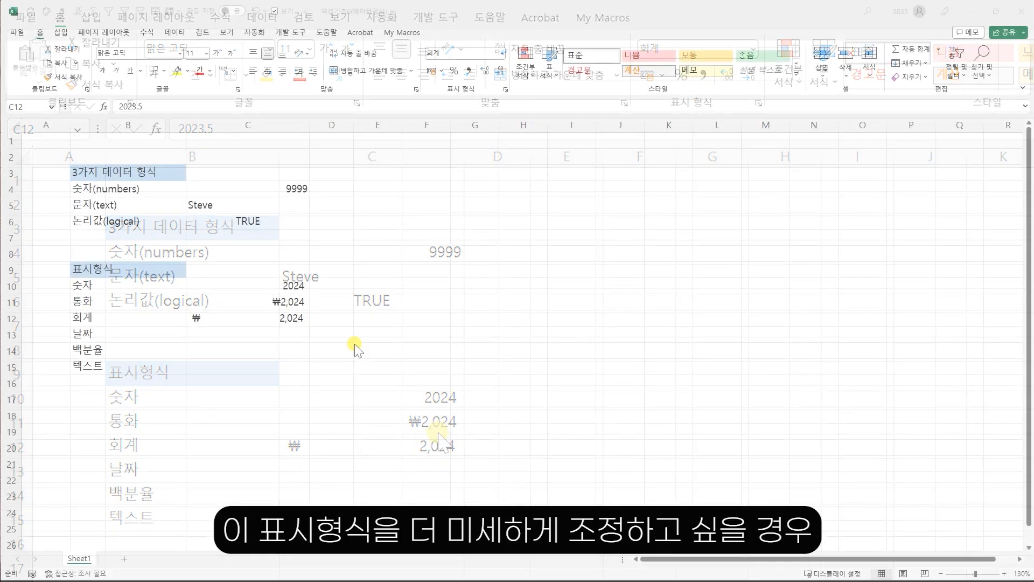
# Step: Examine the 숫자 (Number) and 사용자 지정 (Custom) categories in the cell format settings of C12 without applying any change
pyautogui.click(253, 315)
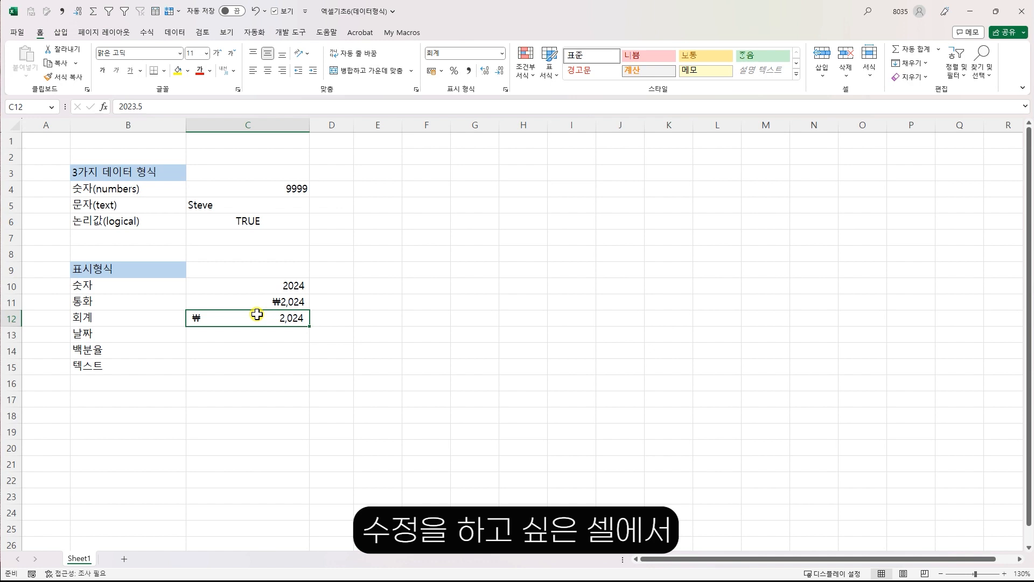
pyautogui.rightClick(257, 315)
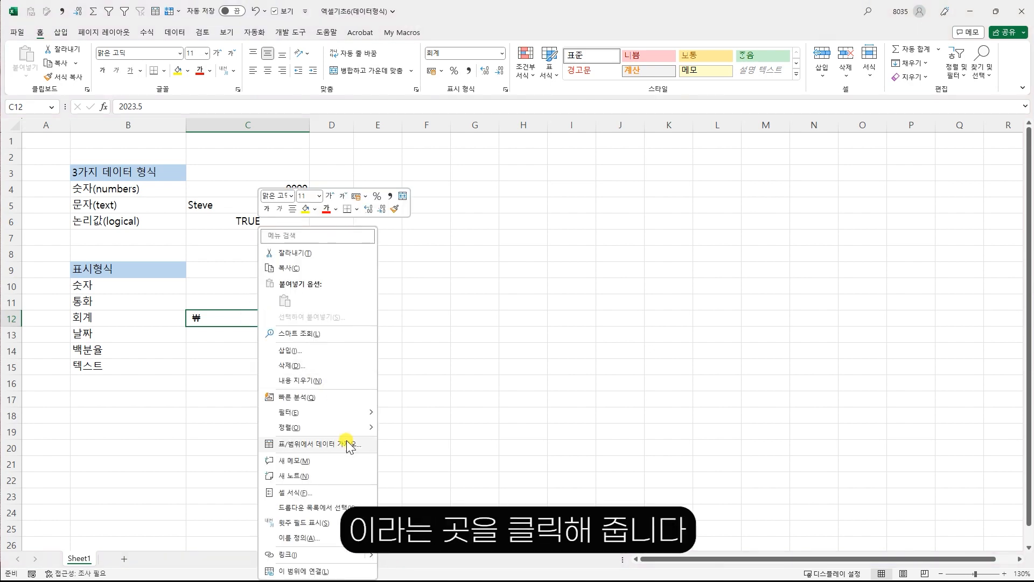
pyautogui.click(318, 491)
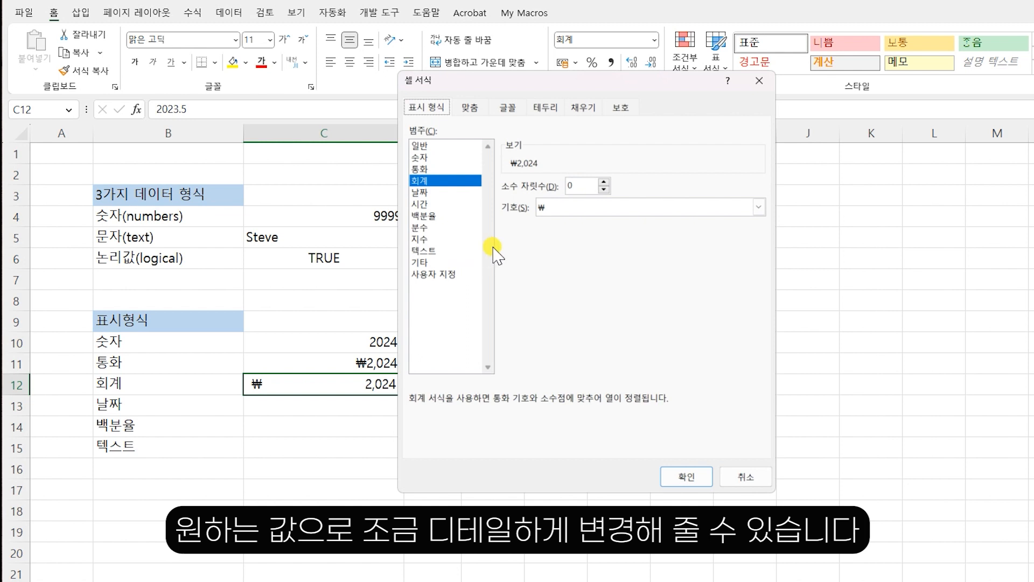
pyautogui.click(431, 157)
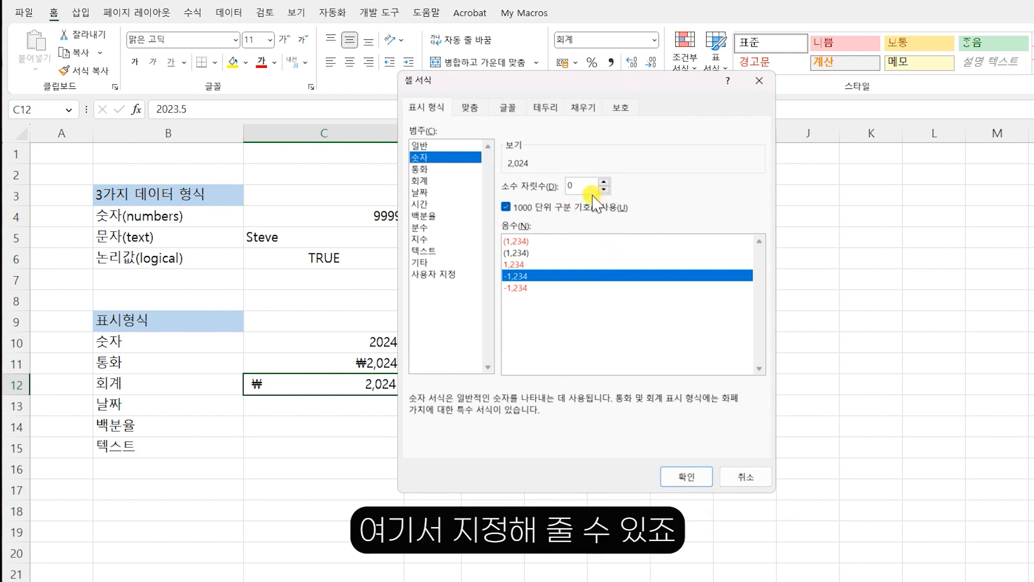
pyautogui.click(441, 274)
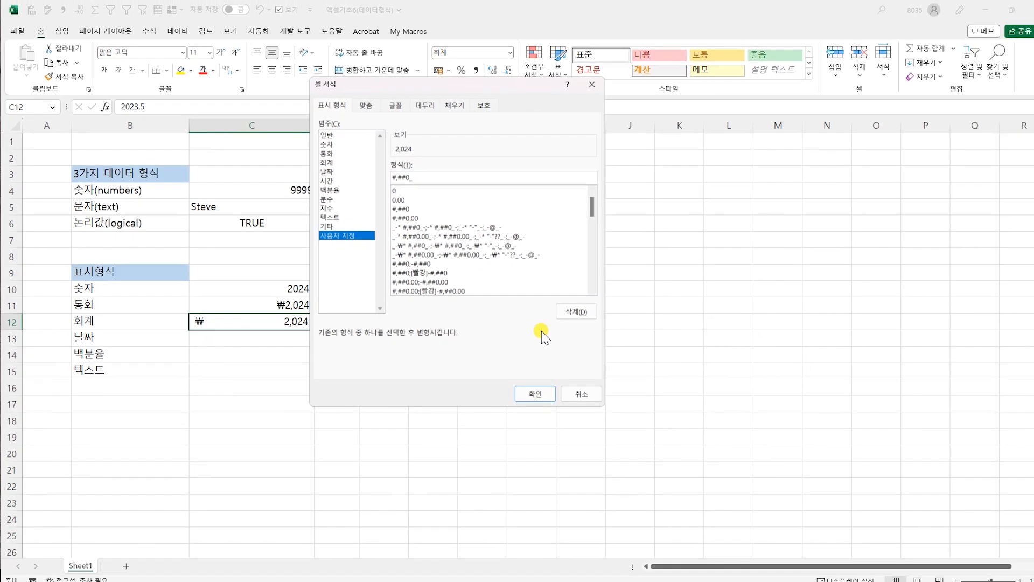
pyautogui.press('Escape')
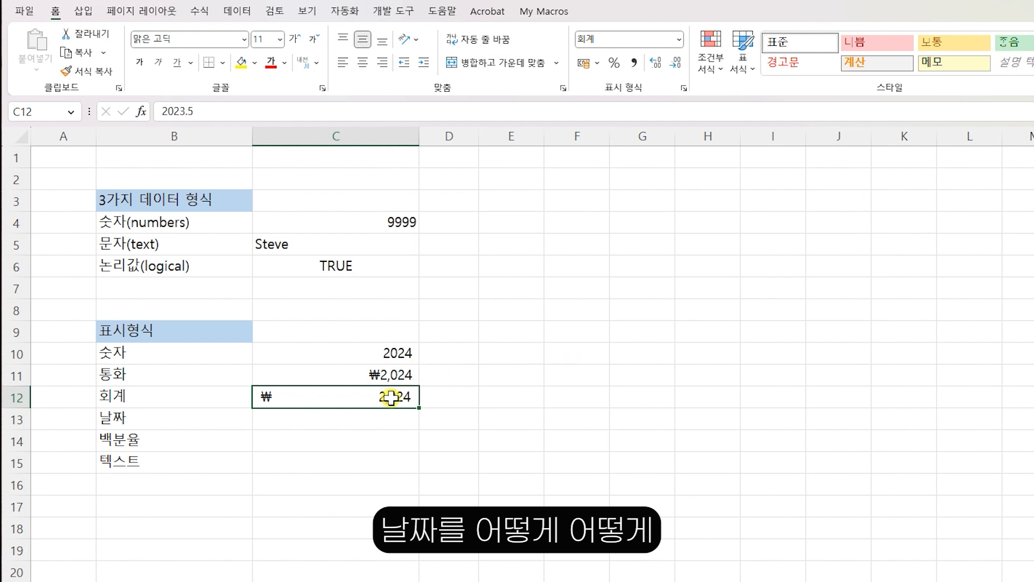
# Step: Enter the date 2023-04-30 in C13, beside the 날짜 label
pyautogui.click(369, 418)
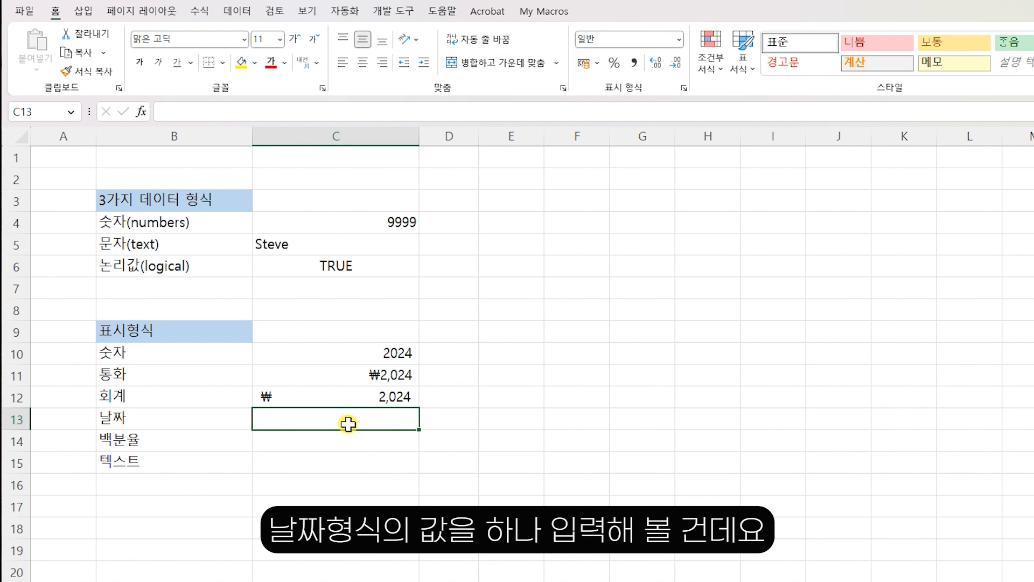
pyautogui.write('2023')
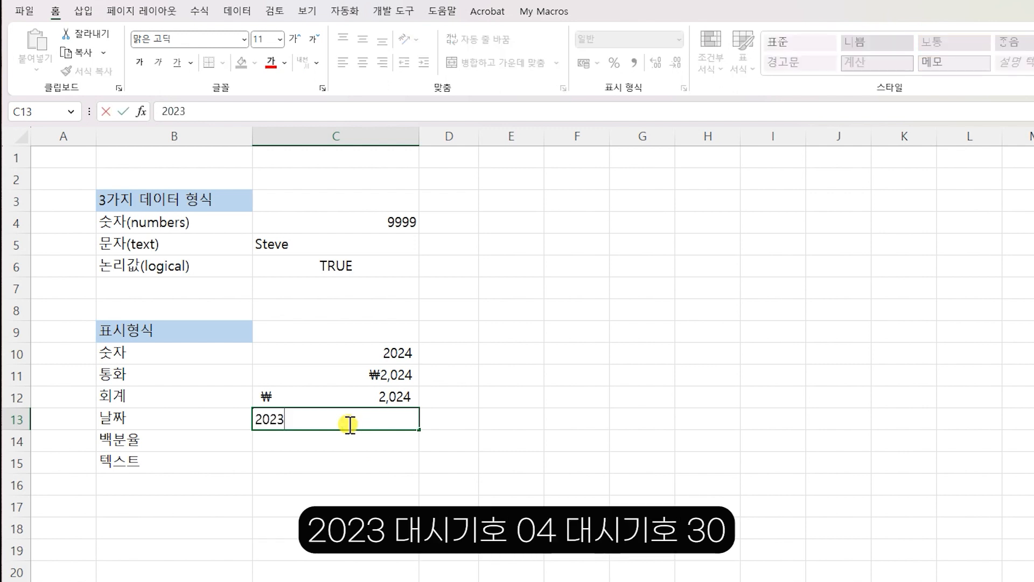
pyautogui.write('-04-30')
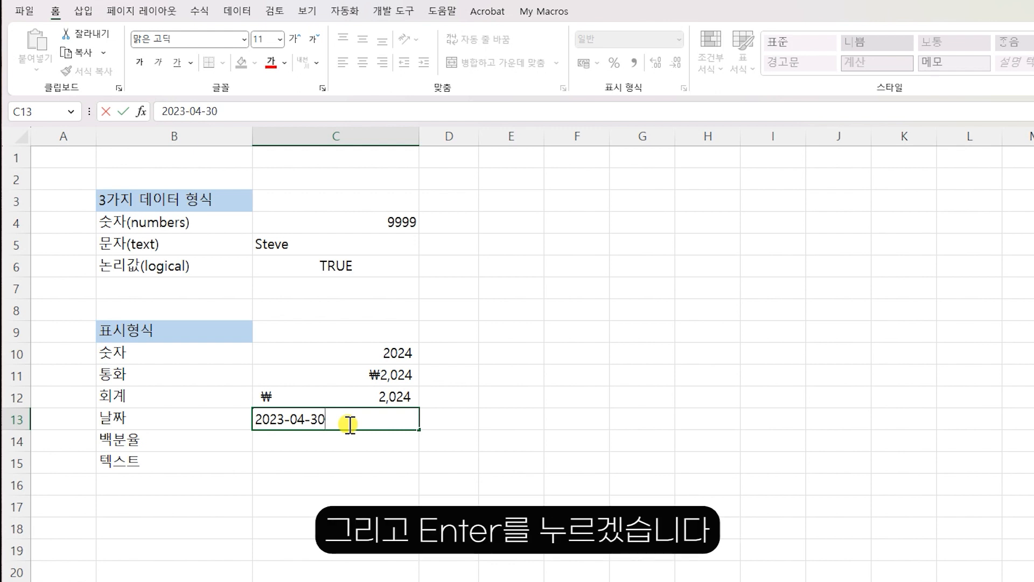
pyautogui.press('Return')
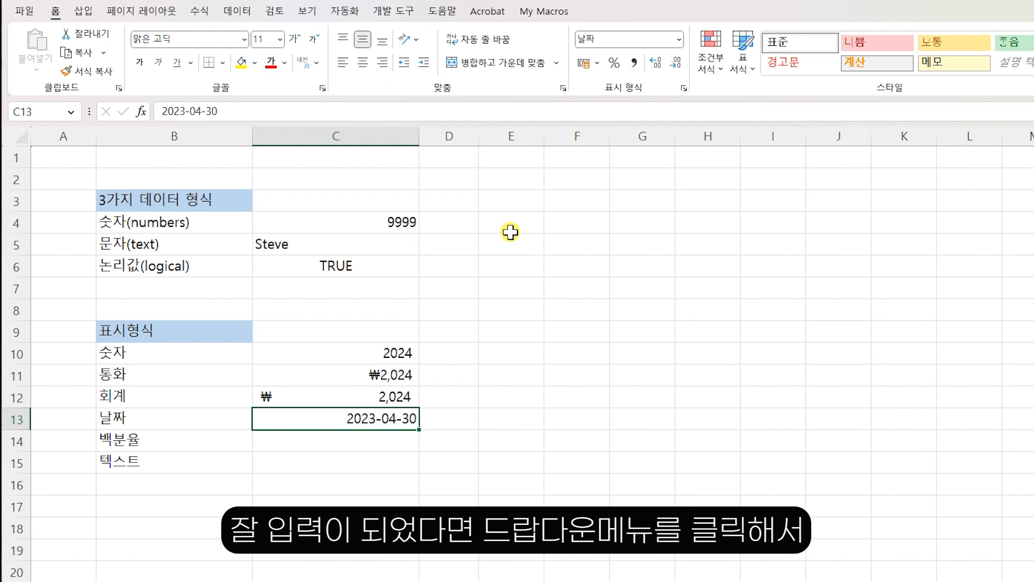
# Step: Try the 자세한 날짜 (Long Date) format on C13 and set its date type back to *2012-03-14 in the cell format settings
pyautogui.click(678, 40)
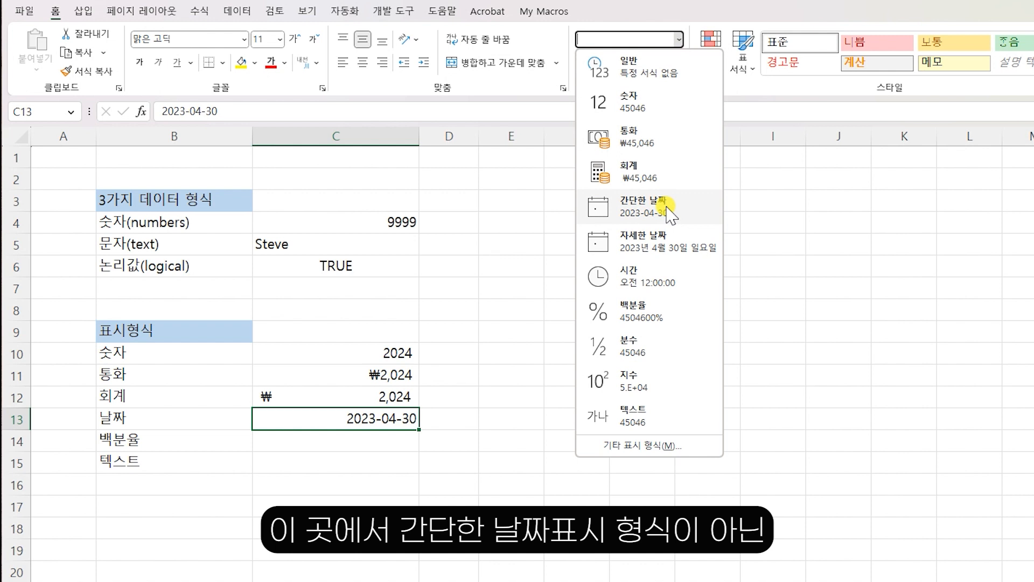
pyautogui.click(658, 240)
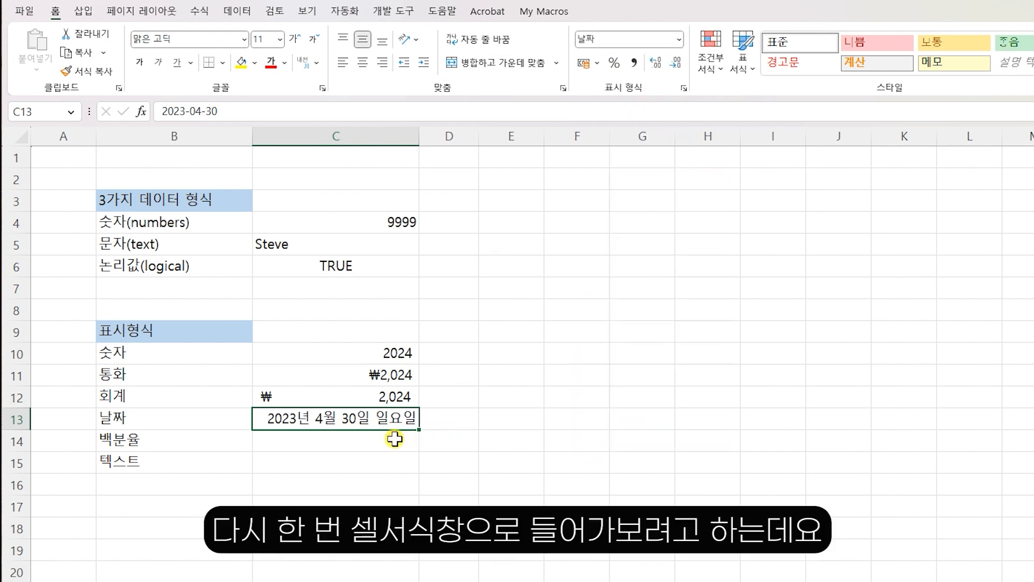
pyautogui.click(684, 88)
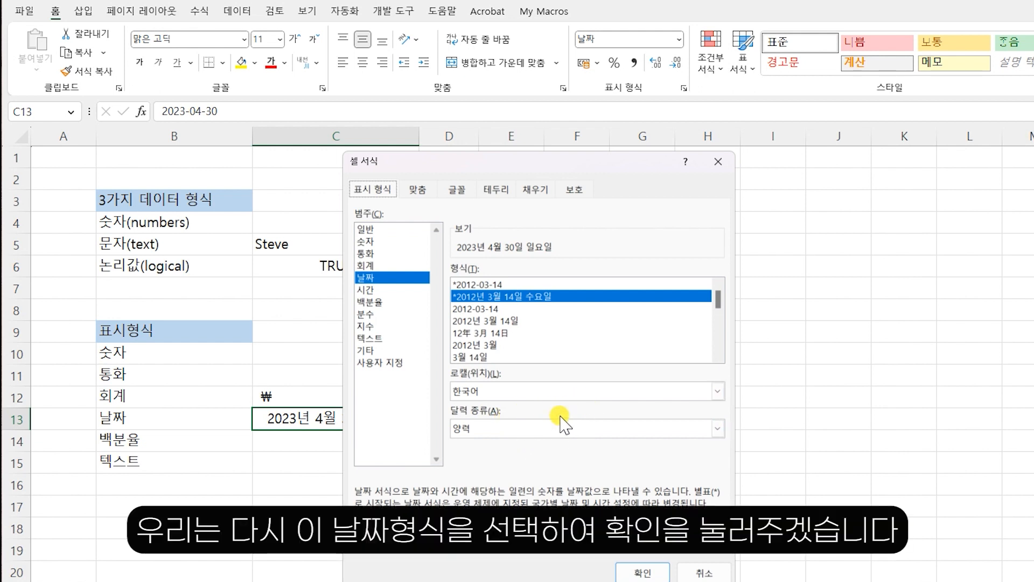
pyautogui.click(520, 285)
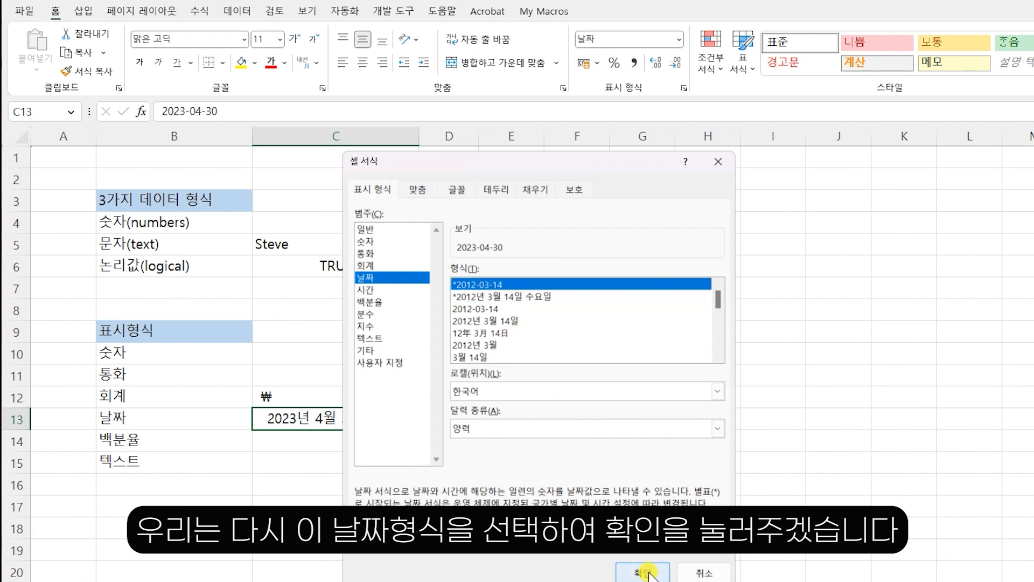
pyautogui.click(642, 572)
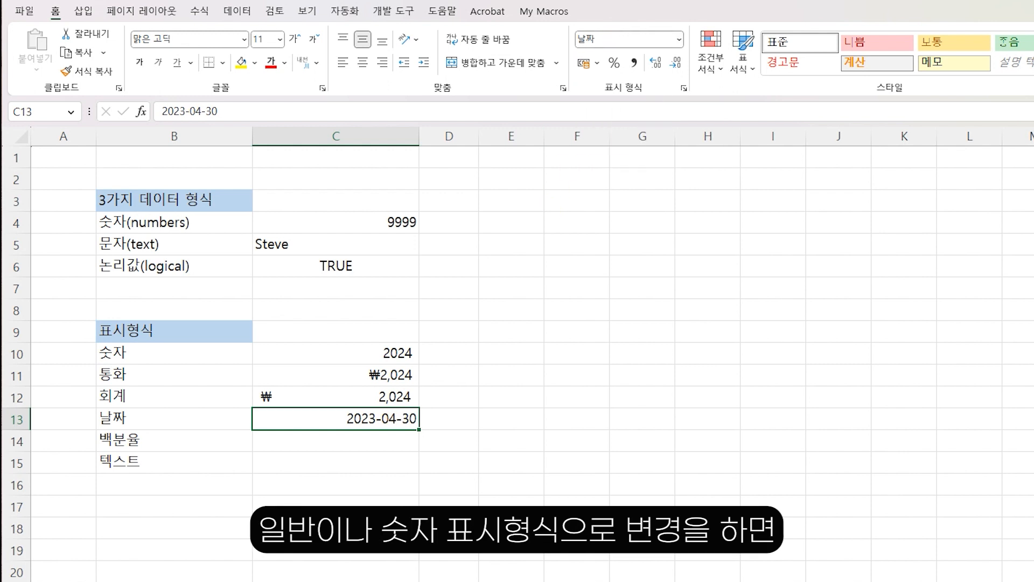
# Step: Switch C13 to the 일반 (General) format and return it to 간단한 날짜 (Short Date)
pyautogui.click(678, 39)
pyautogui.click(625, 70)
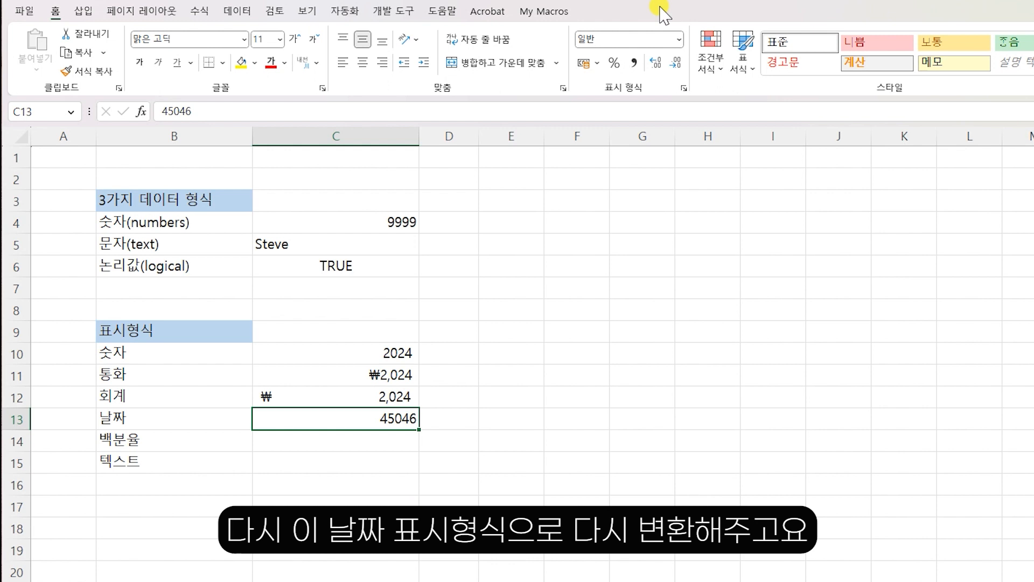
pyautogui.click(679, 39)
pyautogui.click(670, 205)
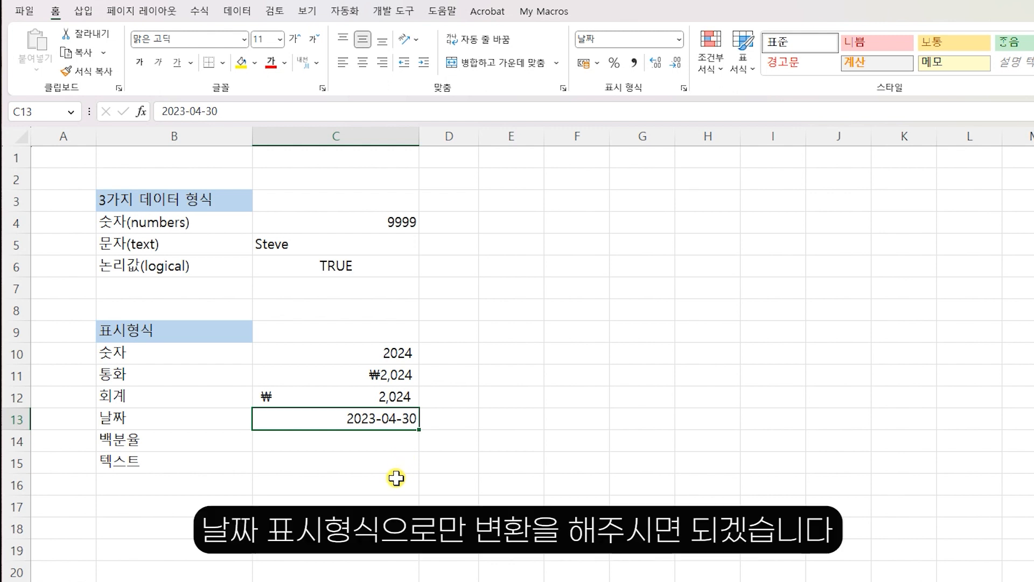
# Step: Enter 90% in C14, beside the 백분율 label
pyautogui.press('Down')
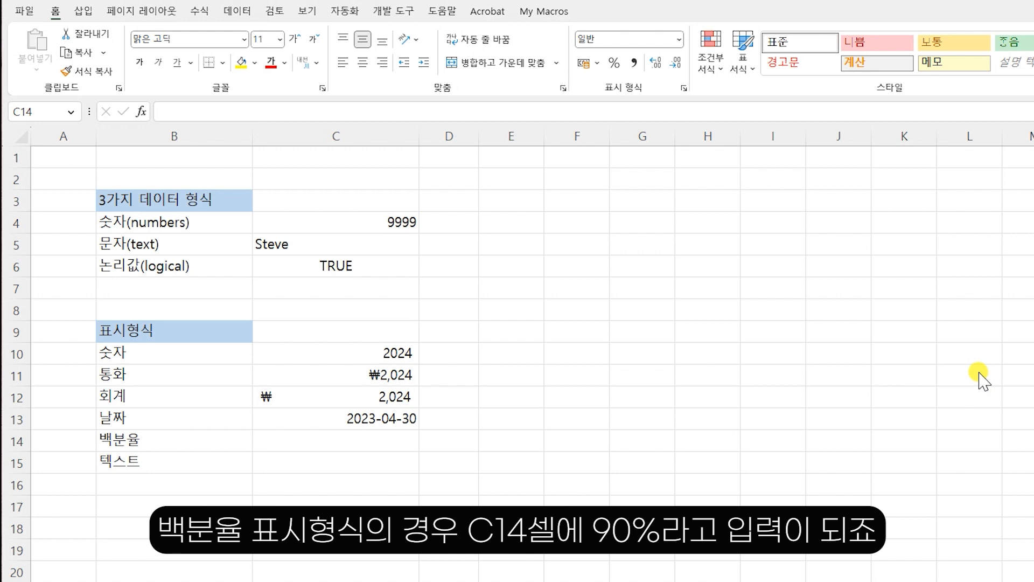
pyautogui.write('90%')
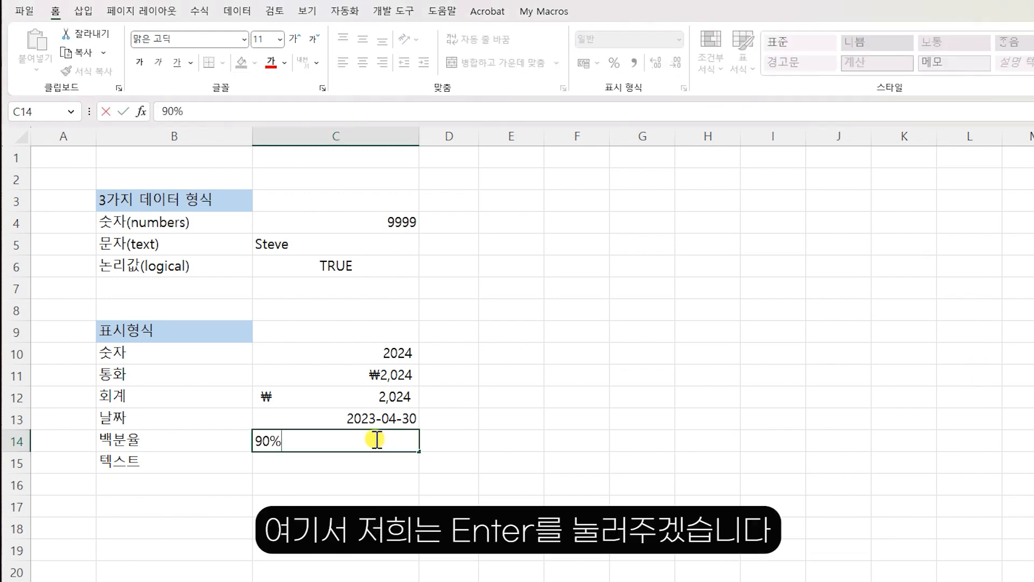
pyautogui.press('Return')
# Step: Replace the percentage in C14 with 50%
pyautogui.click(375, 439)
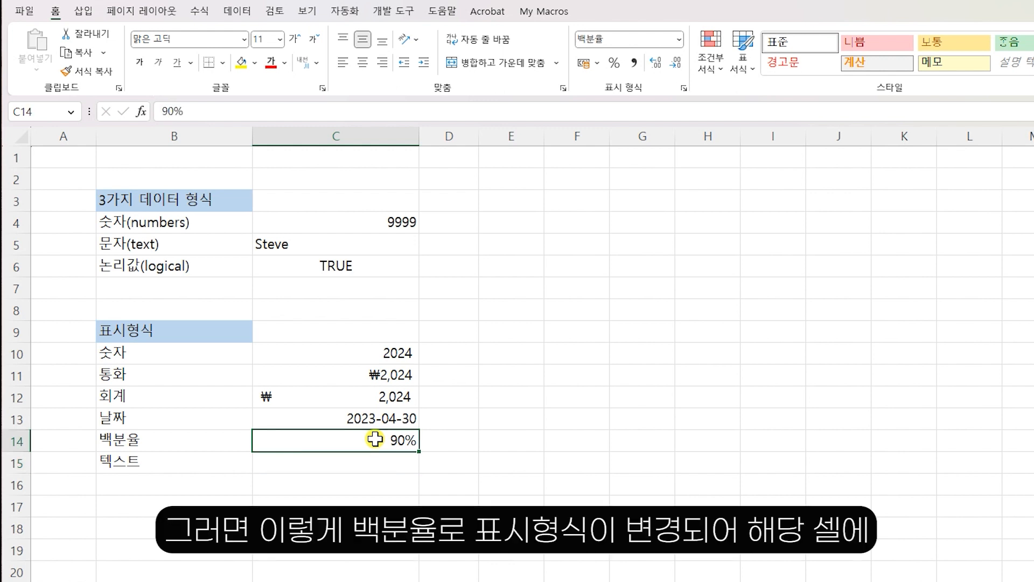
pyautogui.write('50')
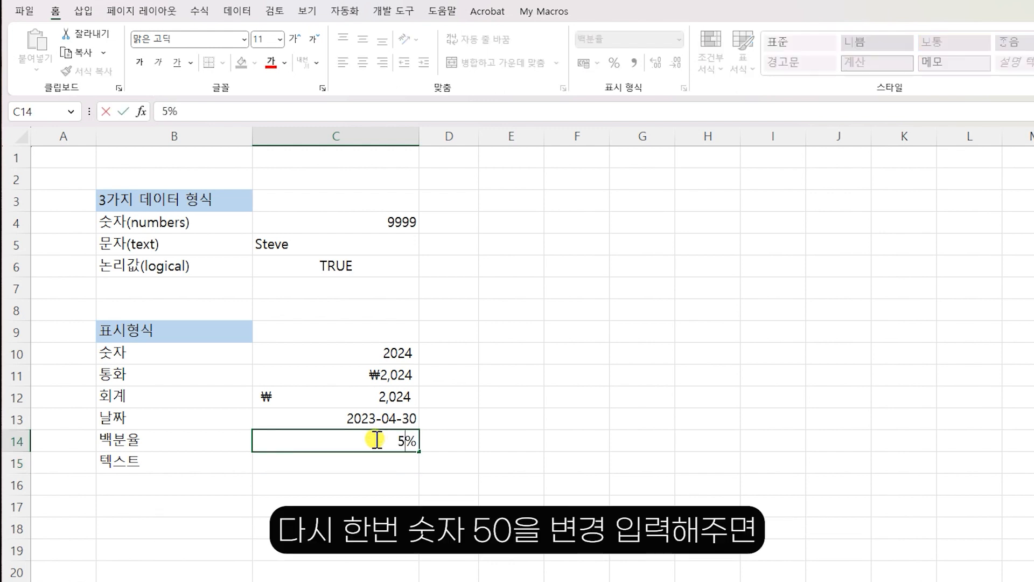
pyautogui.press('Return')
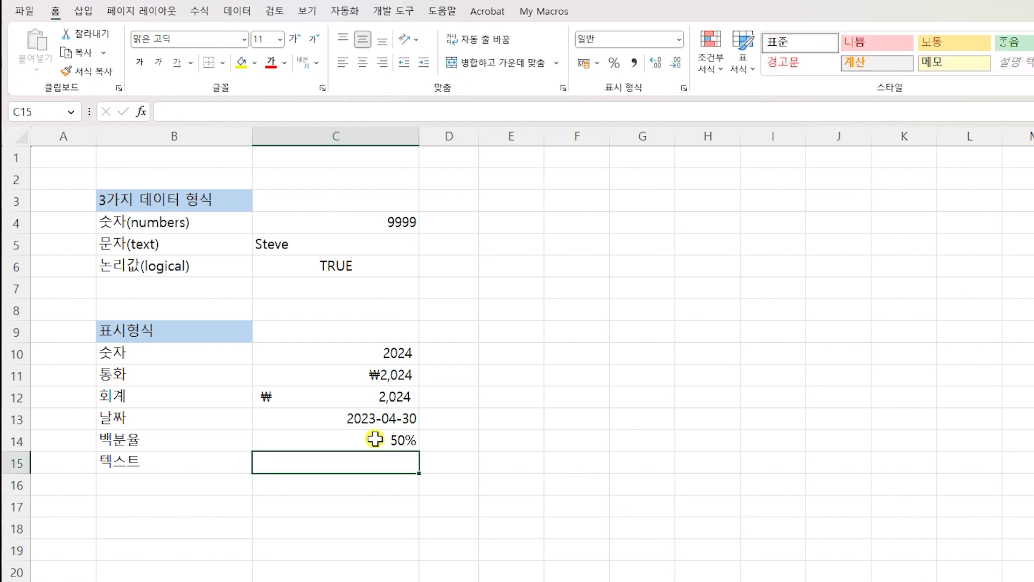
# Step: Enter 50 as a plain number in C14 and apply the percent style to it
pyautogui.click(375, 439)
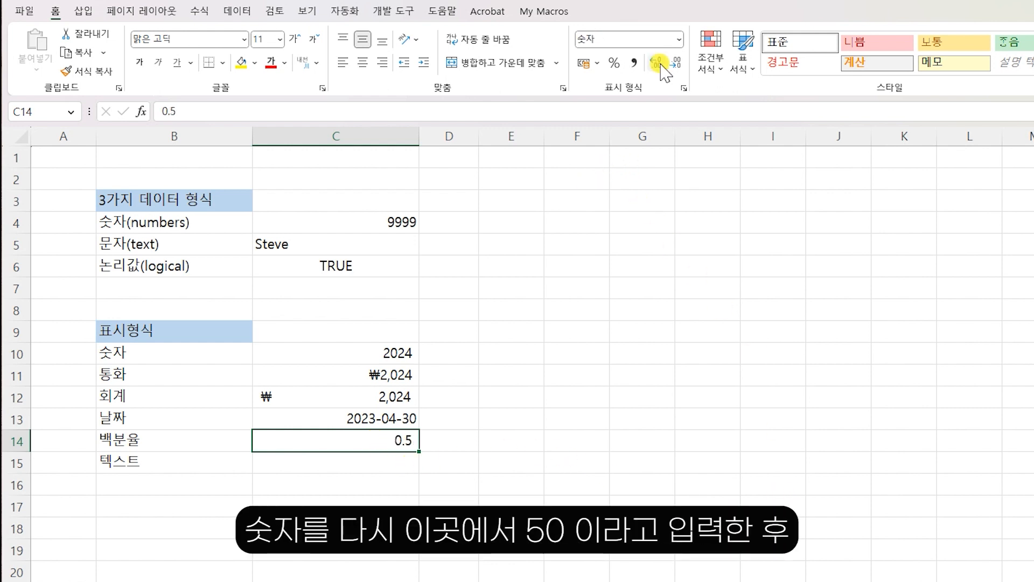
pyautogui.write('50')
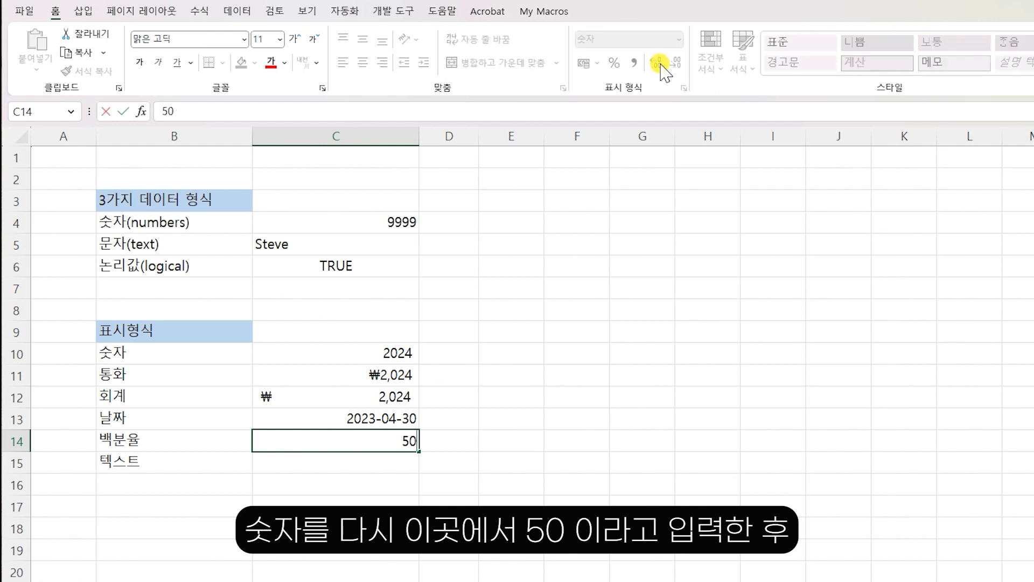
pyautogui.hotkey('ctrl', 'Return')
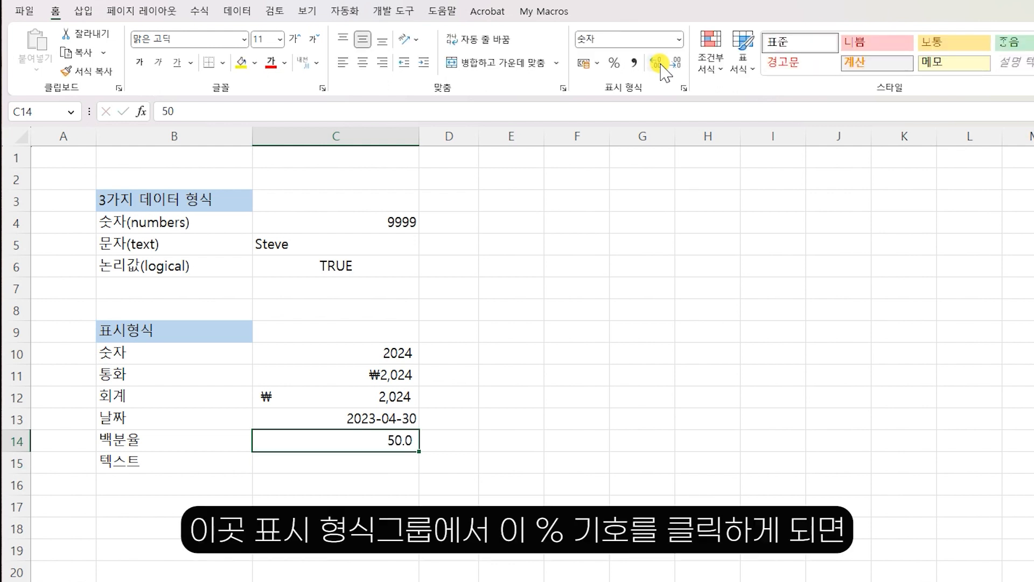
pyautogui.click(614, 64)
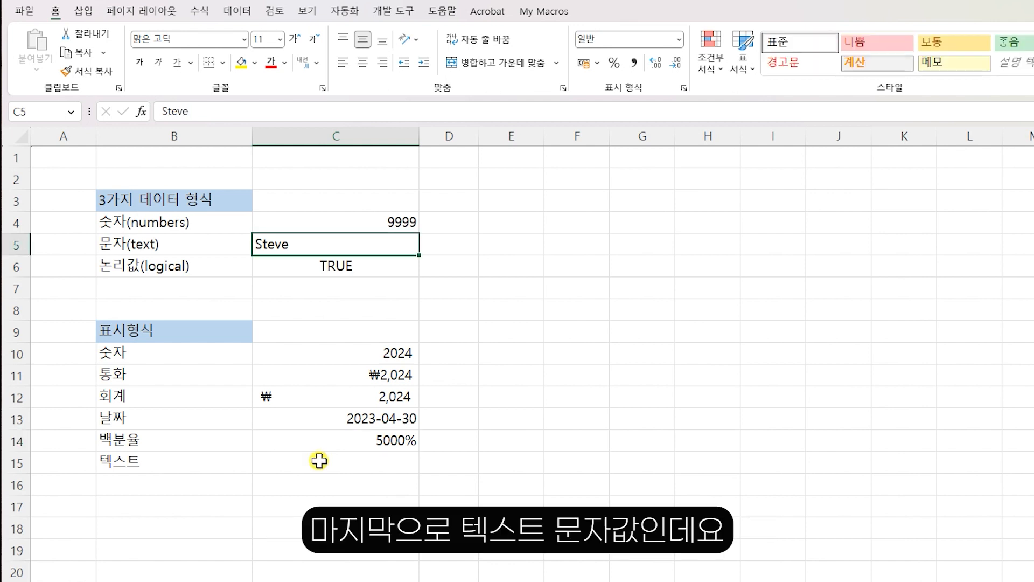
# Step: Enter the same sample name as in C5 into C15, beside the 텍스트 label, and apply the 텍스트 (Text) format to it
pyautogui.click(318, 460)
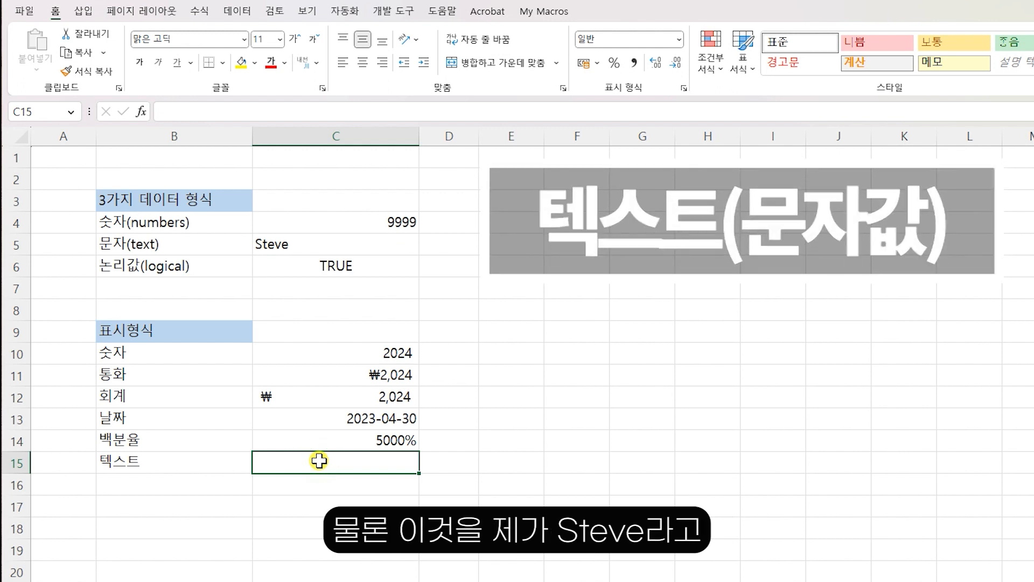
pyautogui.write('Steve')
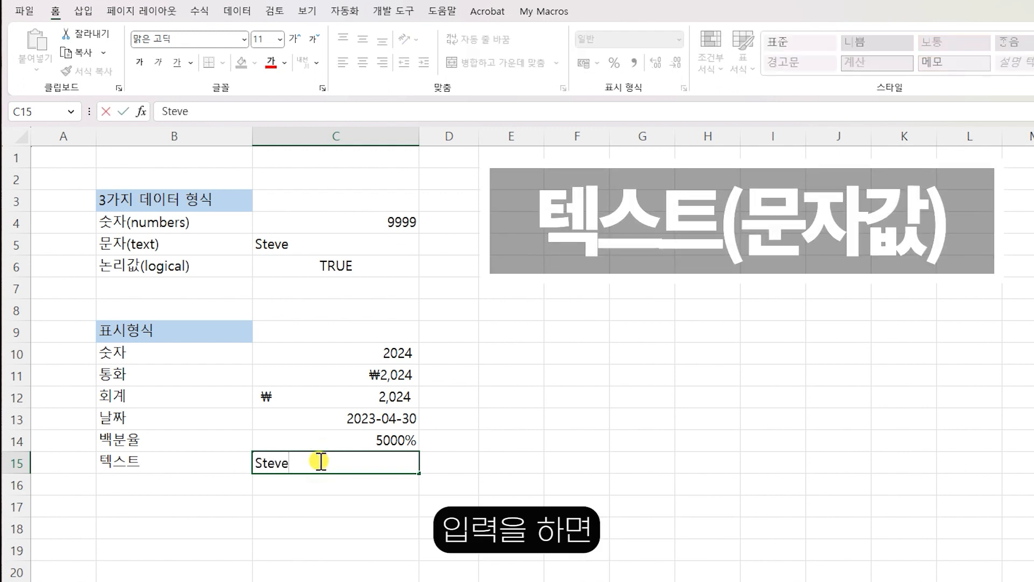
pyautogui.press('Return')
pyautogui.click(318, 459)
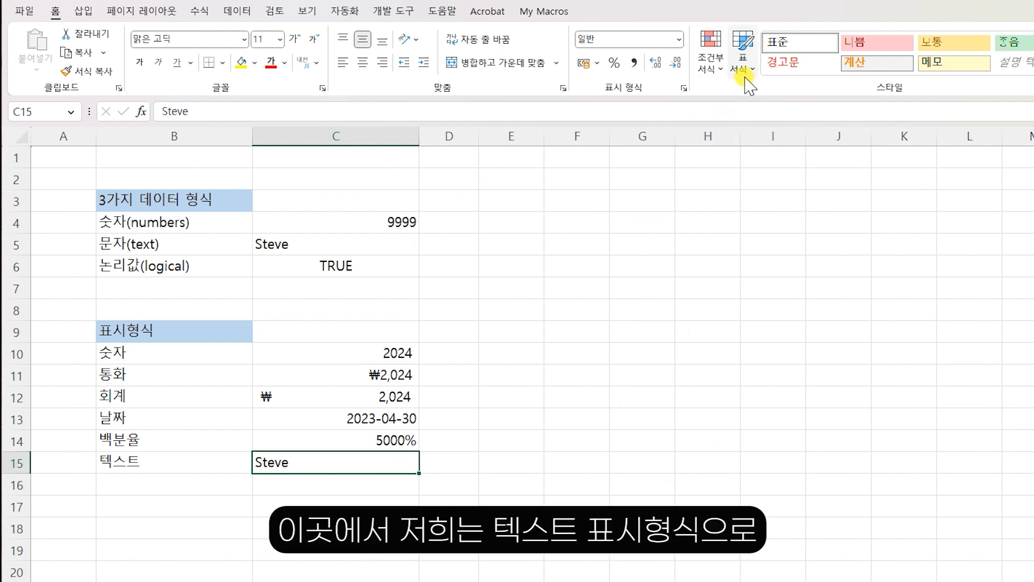
pyautogui.click(679, 39)
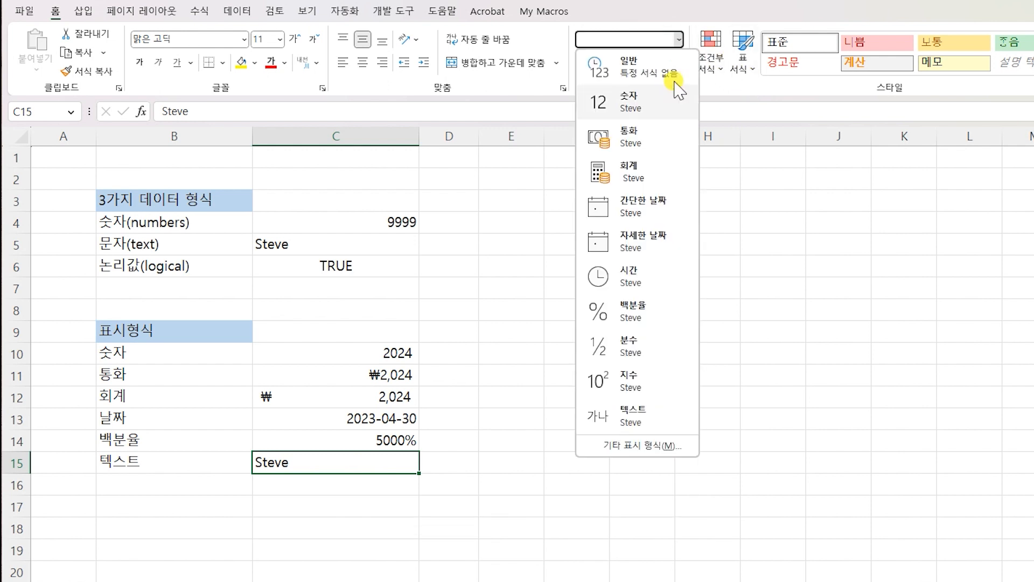
pyautogui.click(644, 418)
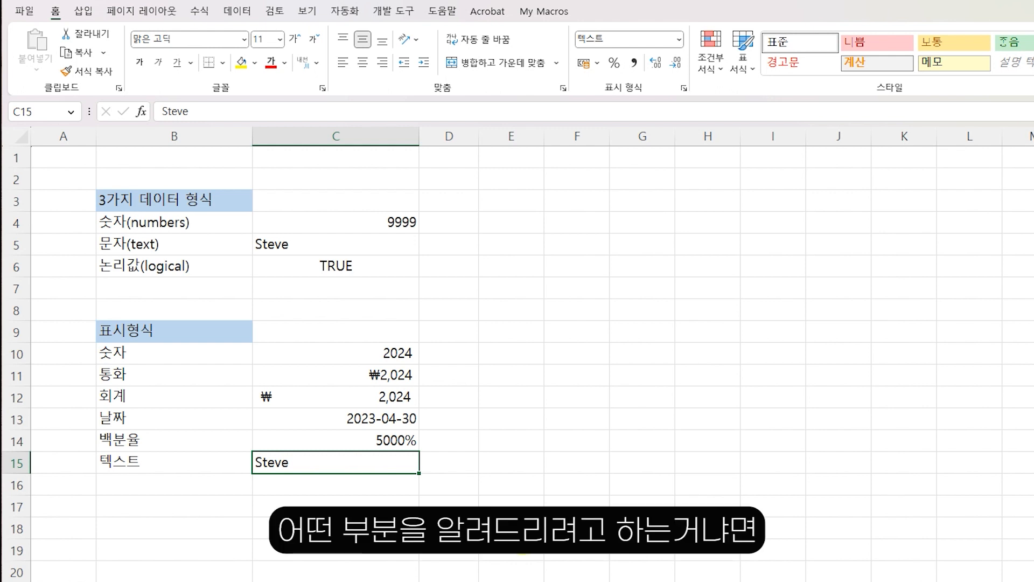
# Step: Return C15 to the 일반 (General) format and replace its content with 0232
pyautogui.click(677, 38)
pyautogui.click(657, 65)
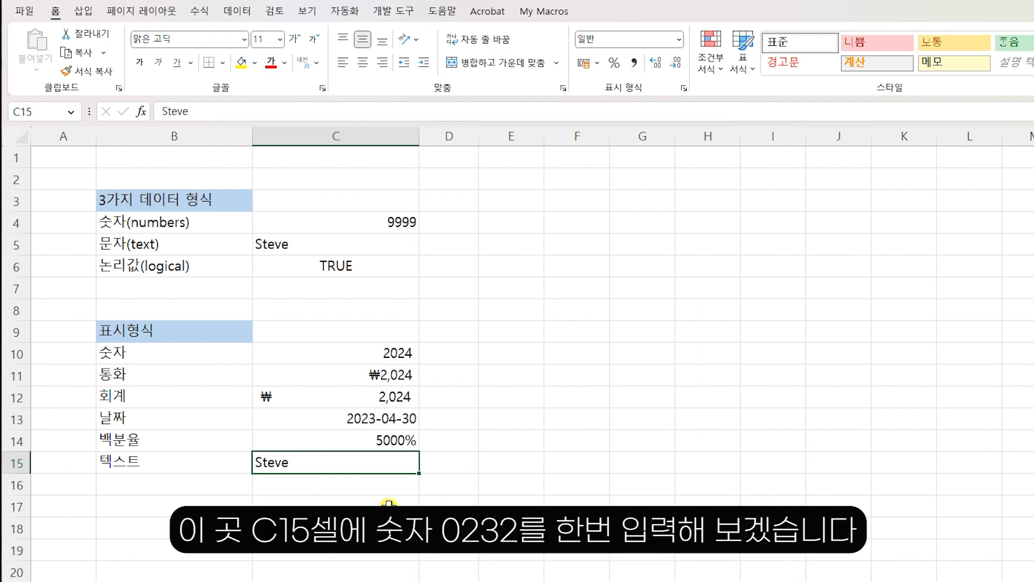
pyautogui.write('0232')
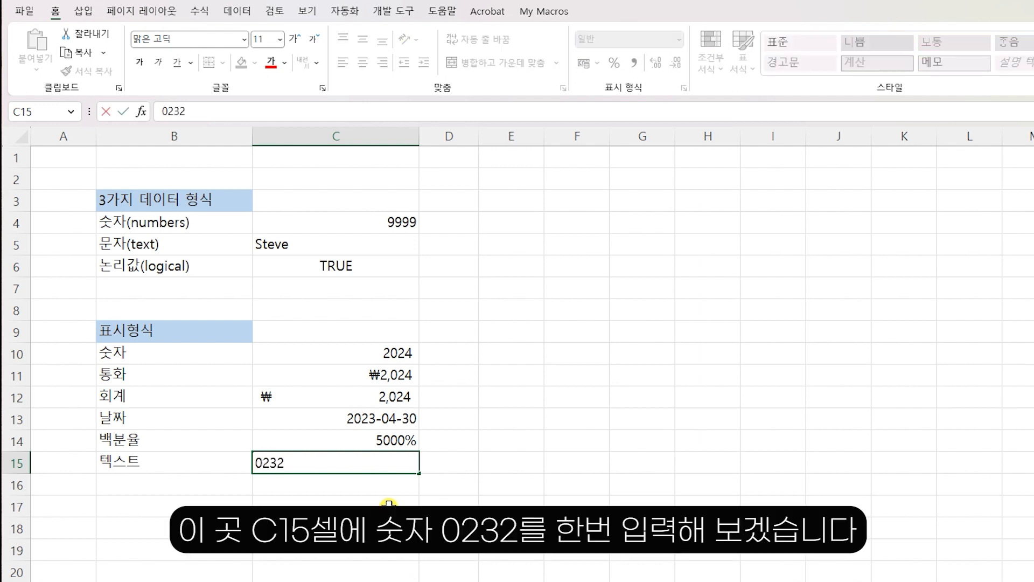
pyautogui.press('Return')
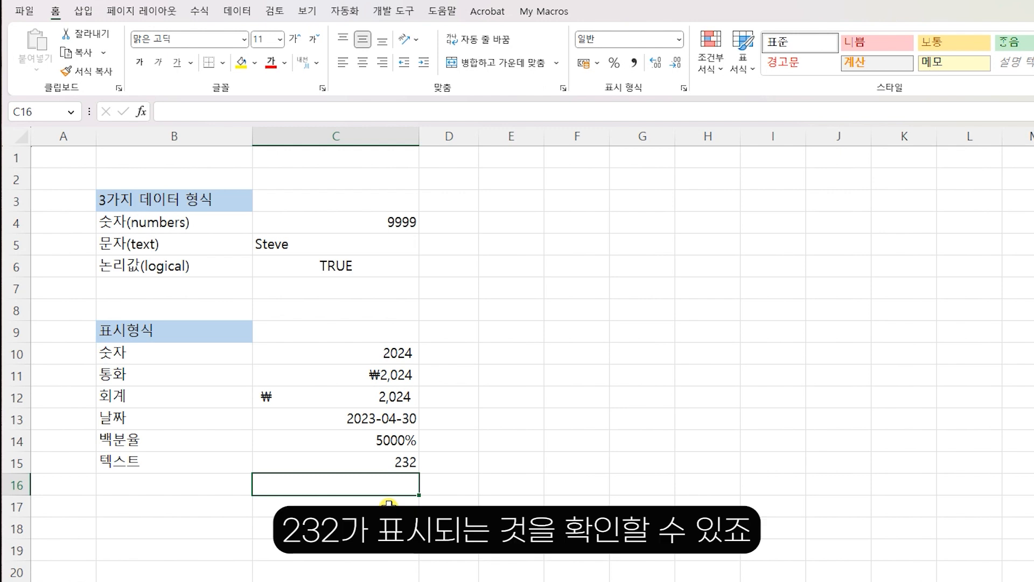
# Step: Re-enter 0232 in C15 under the 텍스트 (Text) format and inspect the cell's error indicator
pyautogui.click(356, 463)
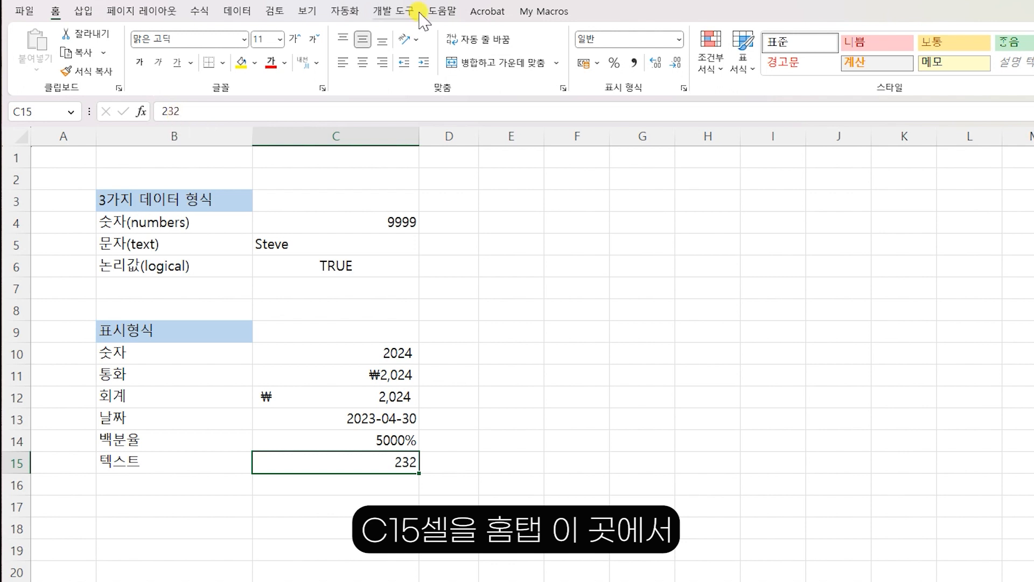
pyautogui.click(677, 39)
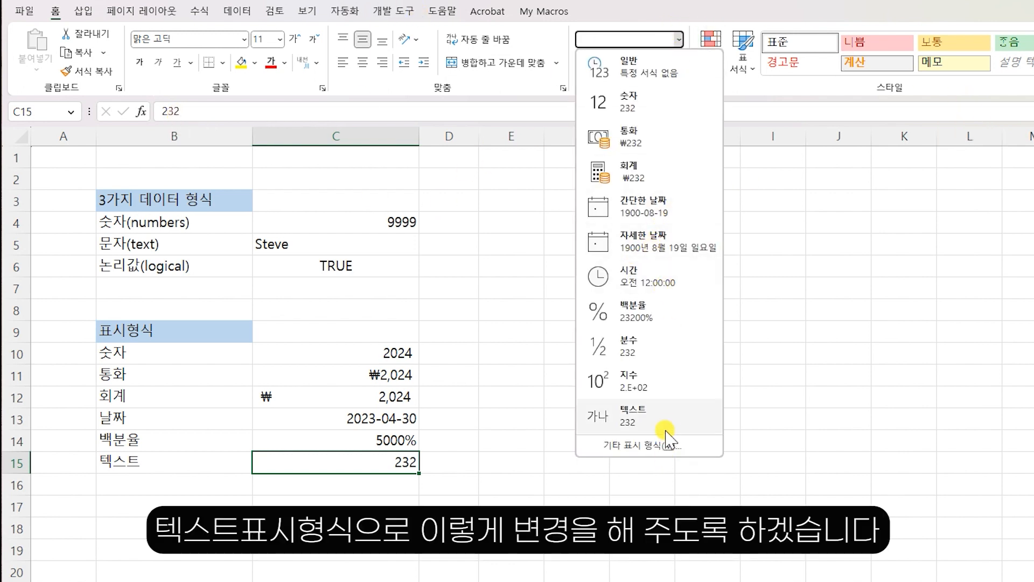
pyautogui.click(606, 423)
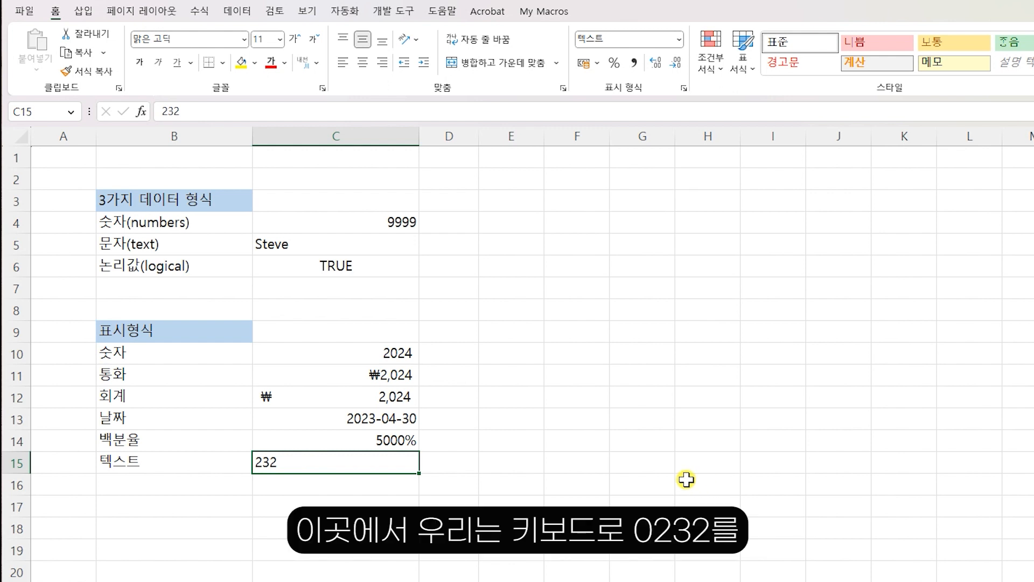
pyautogui.write('0232')
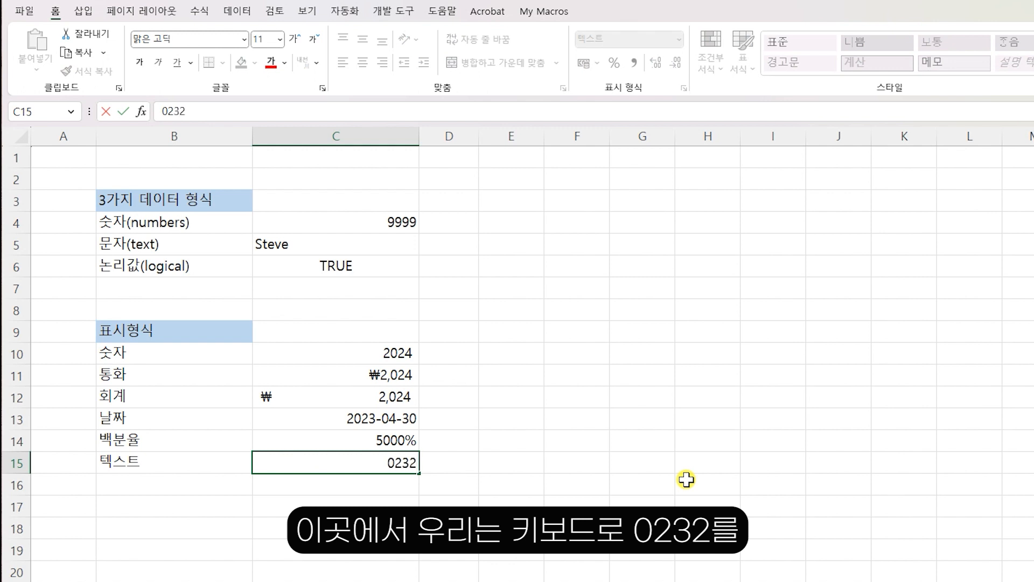
pyautogui.press('Return')
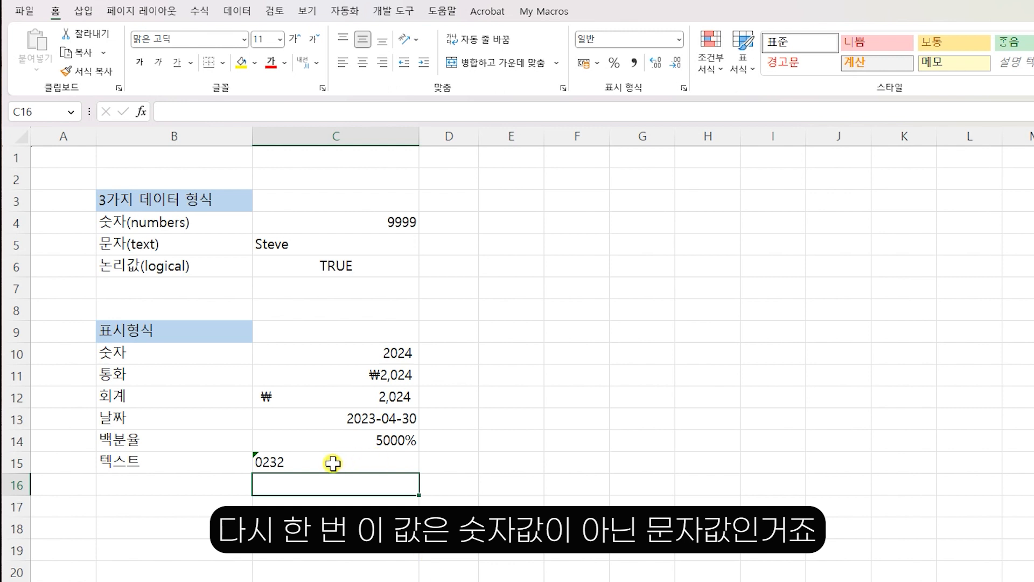
pyautogui.click(265, 455)
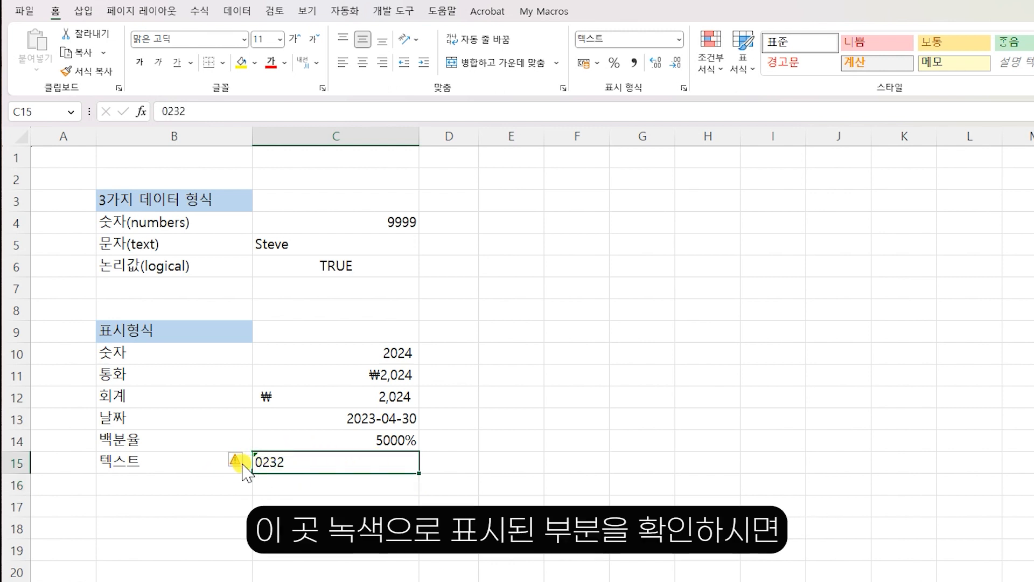
pyautogui.click(239, 462)
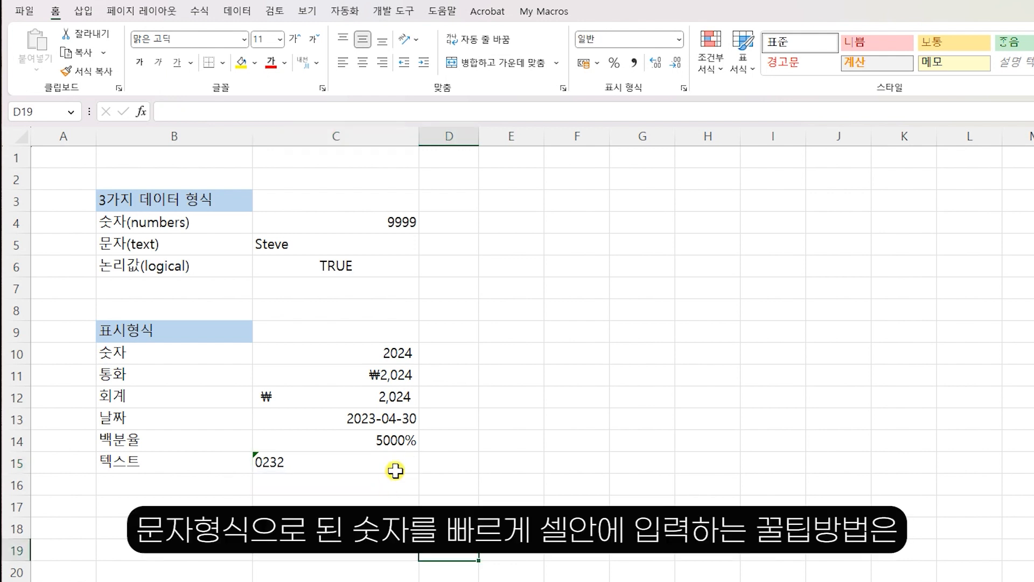
# Step: Enter 000345 in C17 as text by putting an apostrophe in front of the number
pyautogui.click(367, 502)
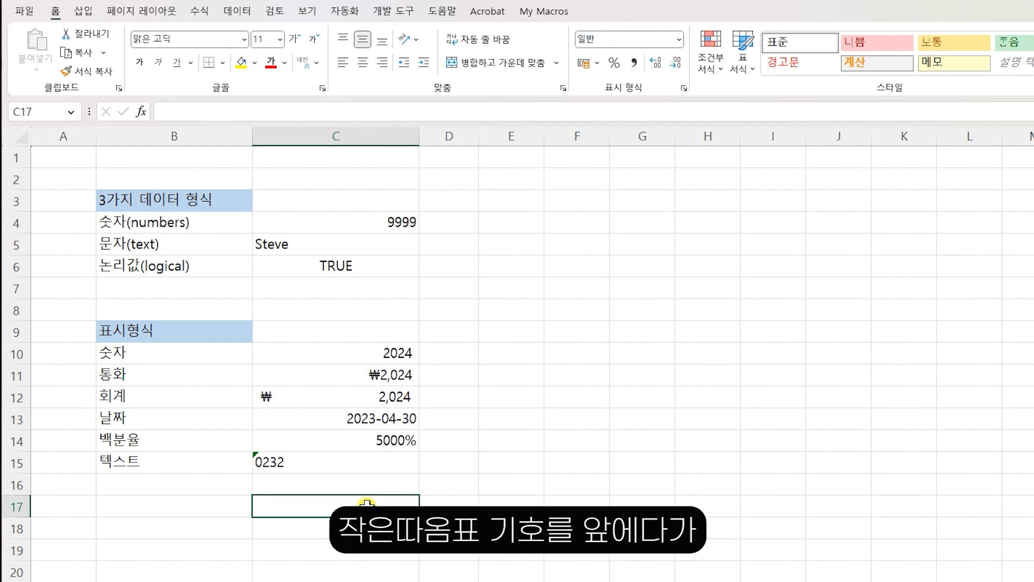
pyautogui.write("'")
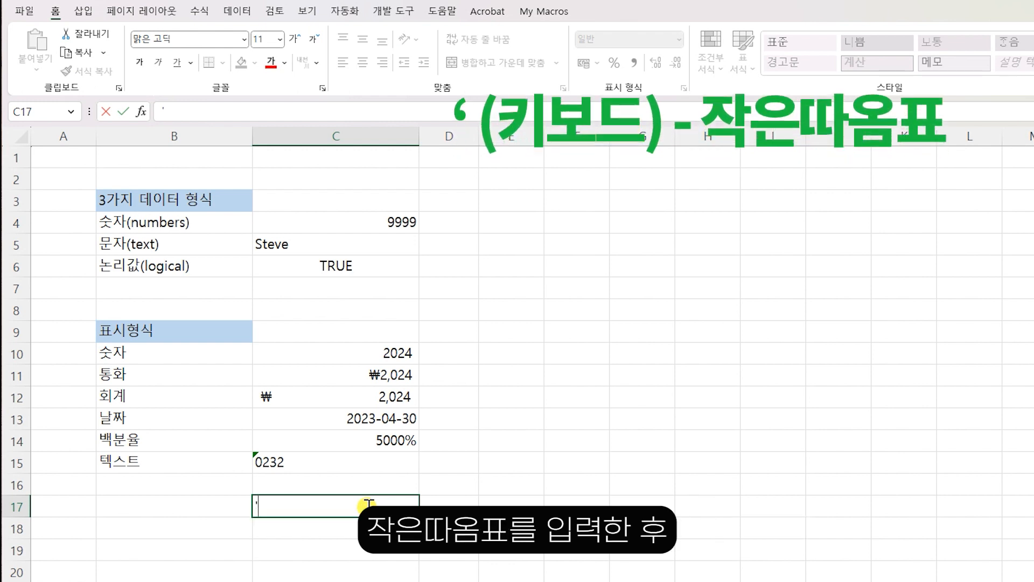
pyautogui.write('000345')
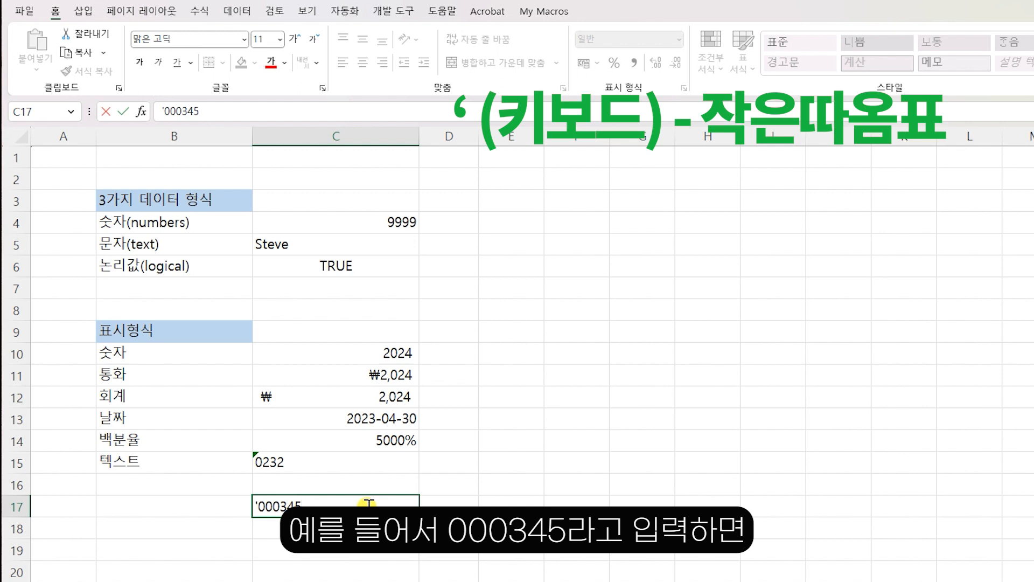
pyautogui.press('Return')
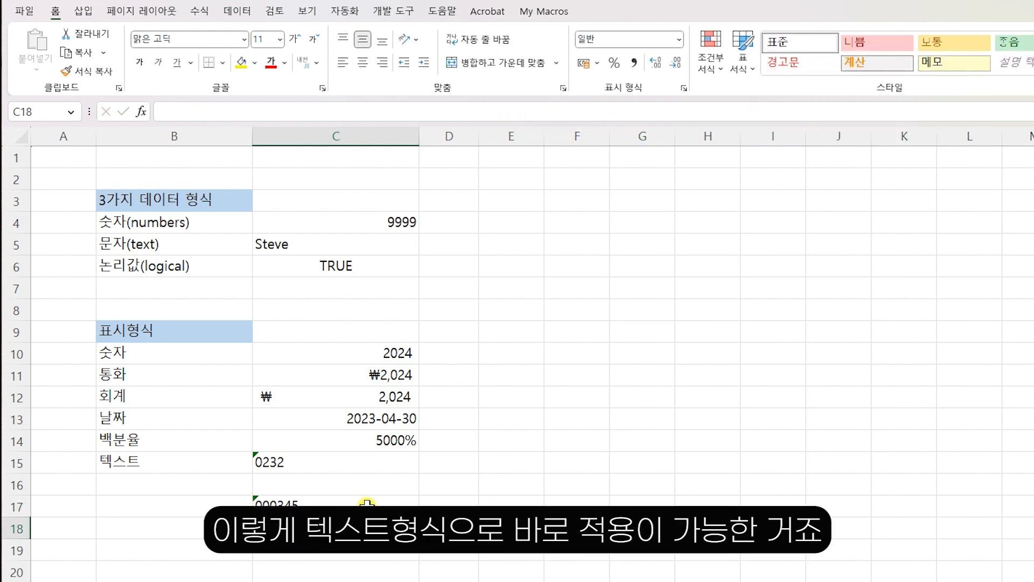